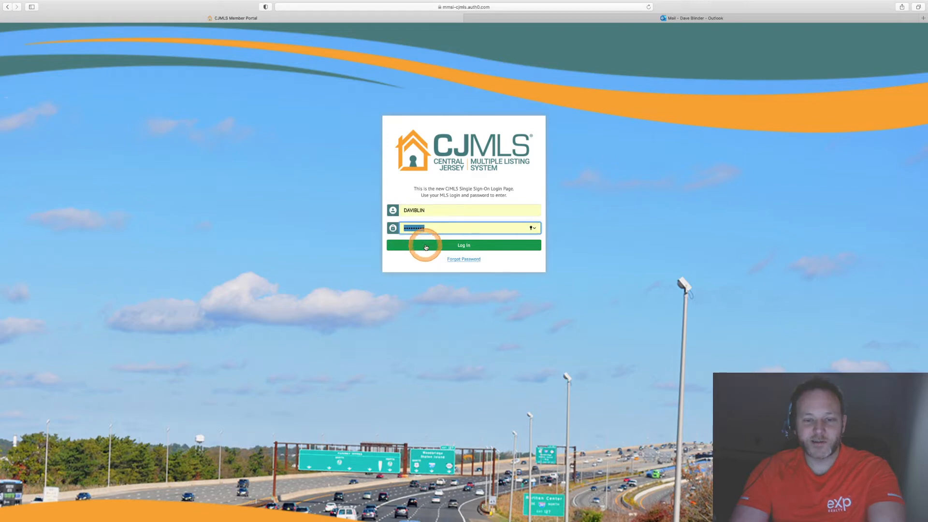
- Log in to the CJMLS member portal and open Rapattoni MLS from the quick links
{"action": "left_click", "coordinate": [425, 247]}
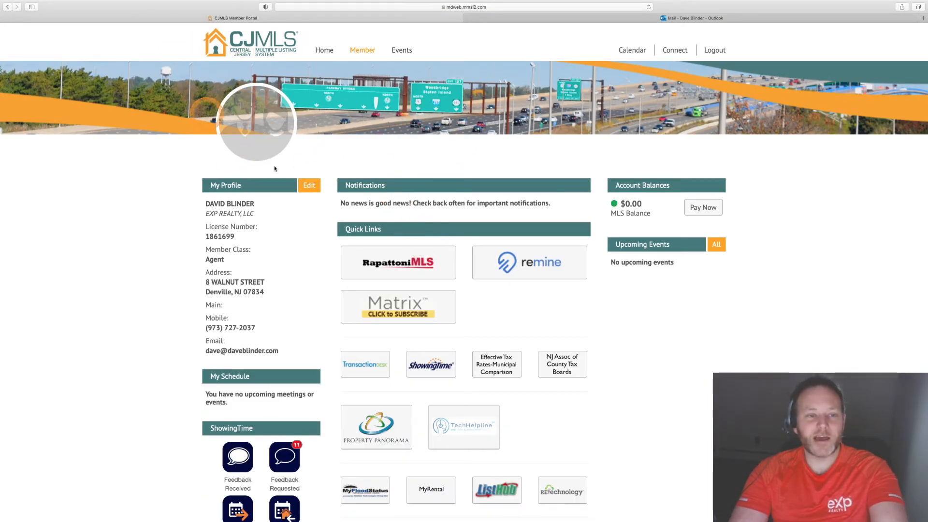
{"action": "left_click", "coordinate": [398, 263]}
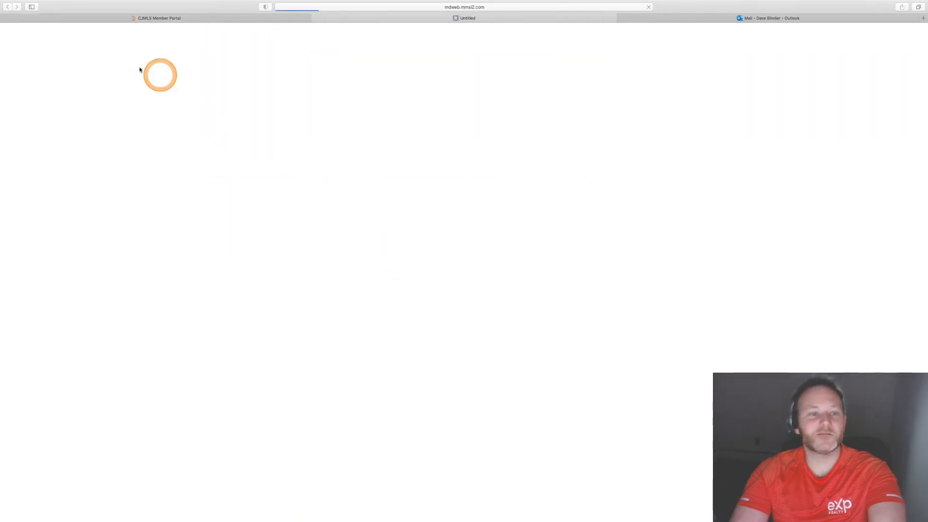
{"action": "left_click", "coordinate": [3, 18]}
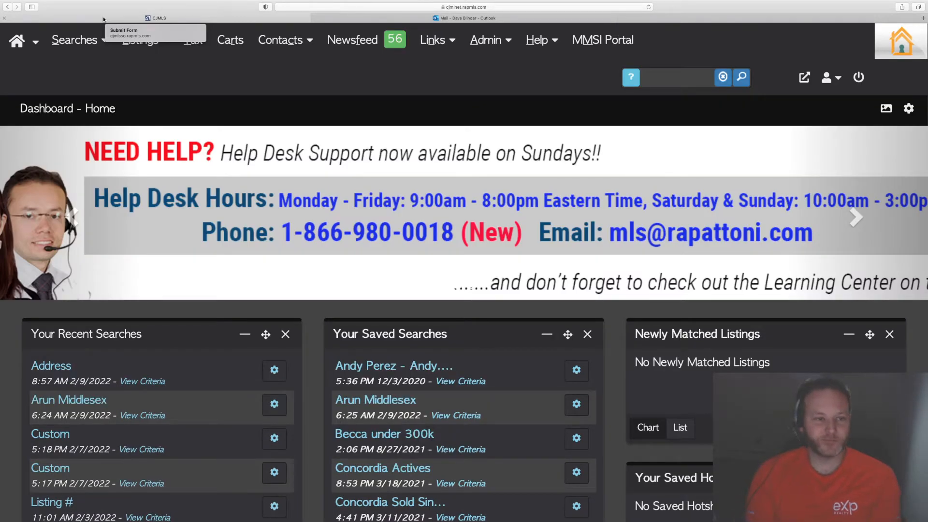
{"action": "left_click", "coordinate": [235, 70]}
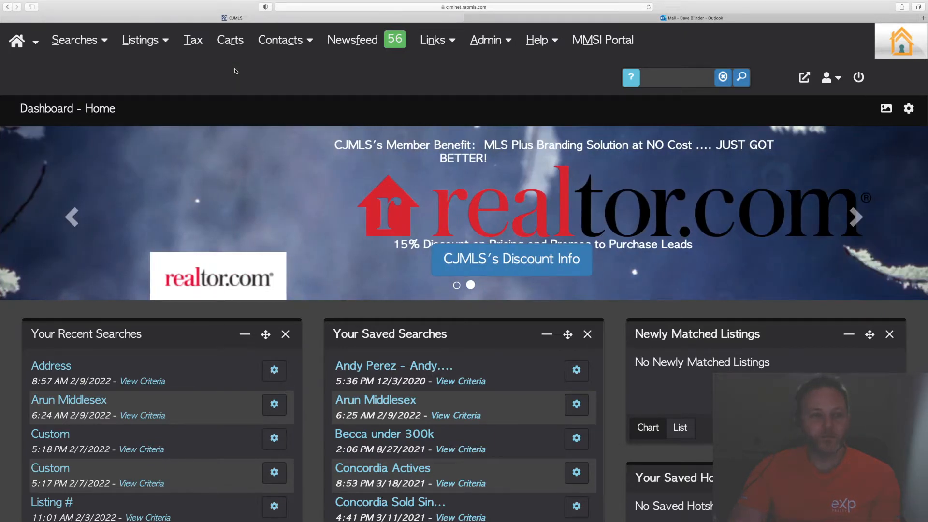
- Open Contacts/Prospects and start creating a new contact
{"action": "left_click", "coordinate": [285, 40]}
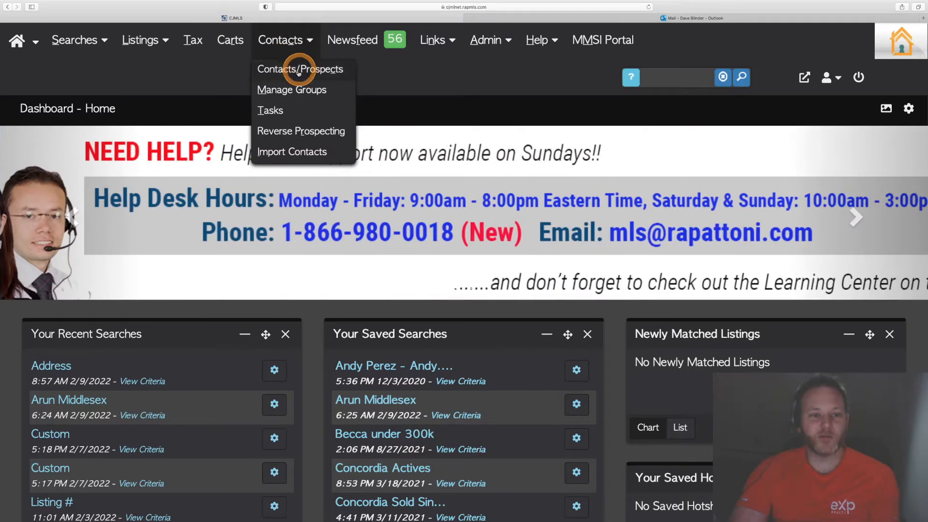
{"action": "left_click", "coordinate": [333, 72]}
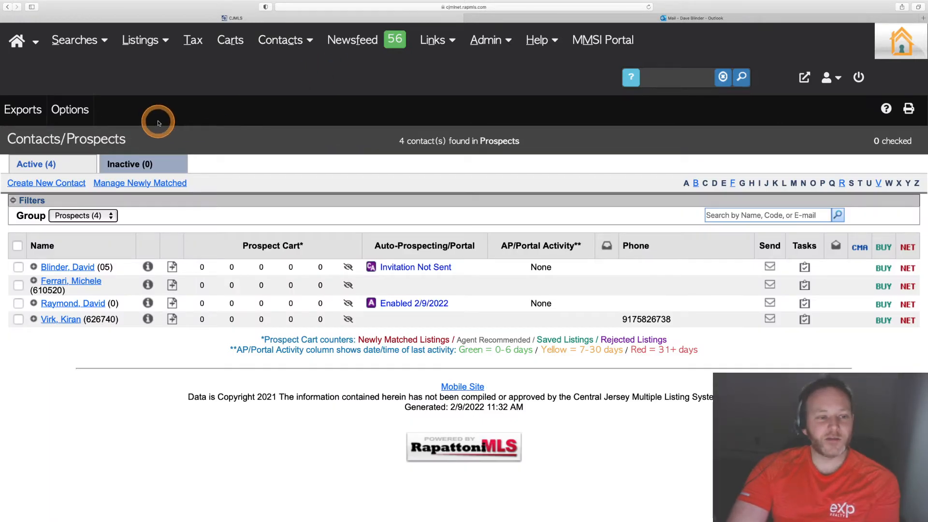
{"action": "left_click", "coordinate": [56, 183]}
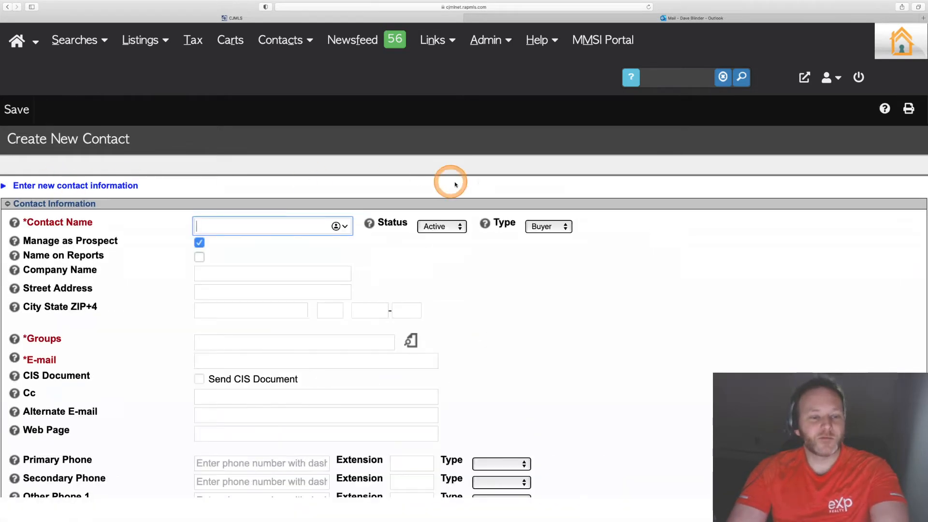
- Enter the contact's full name and enable Name on Reports
{"action": "type", "text": "Davi"}
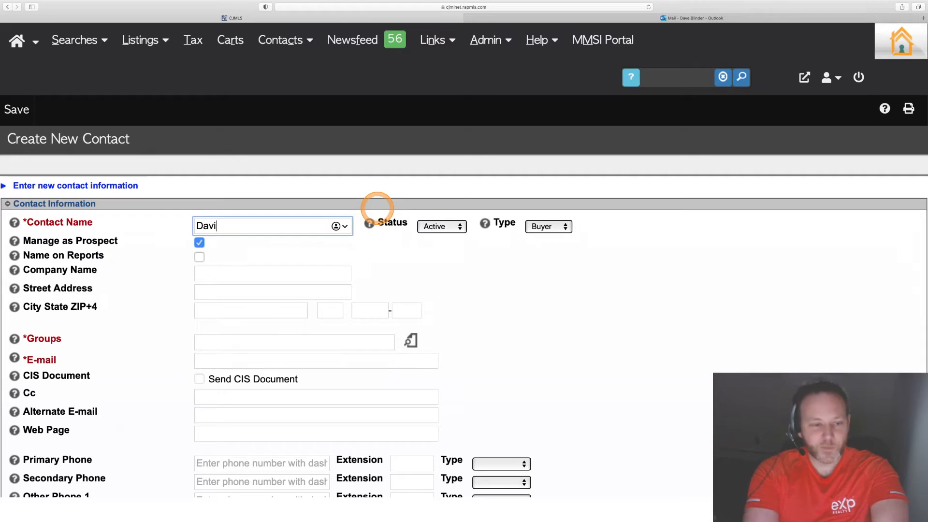
{"action": "type", "text": "d B"}
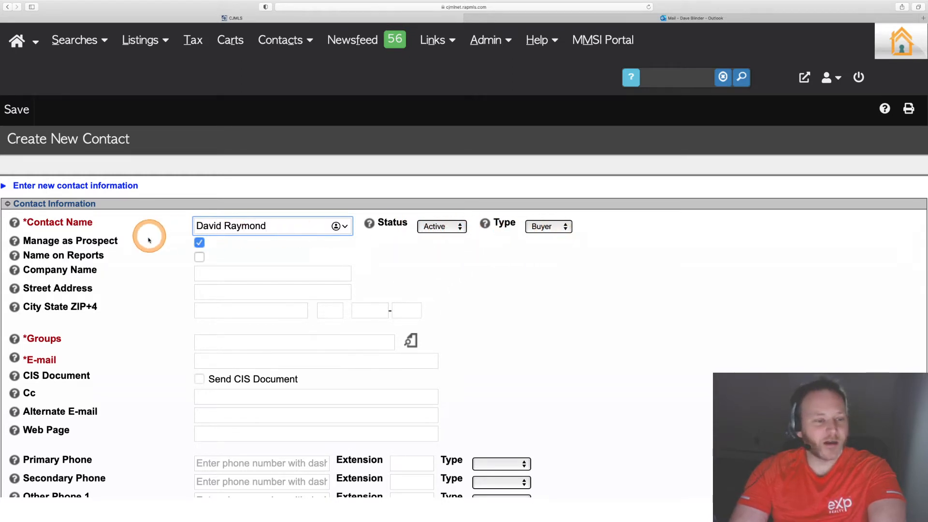
{"action": "left_click", "coordinate": [199, 257]}
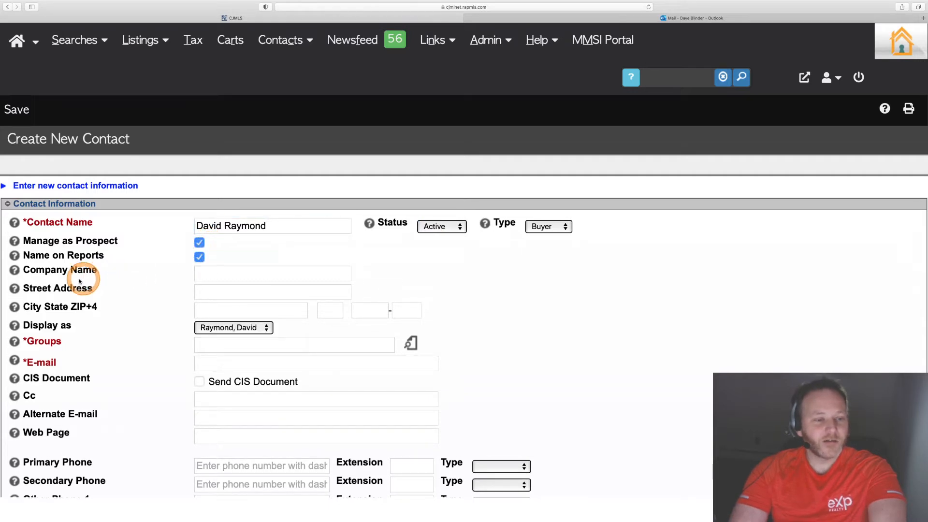
- Assign the new contact to the Prospects group
{"action": "left_click", "coordinate": [230, 346]}
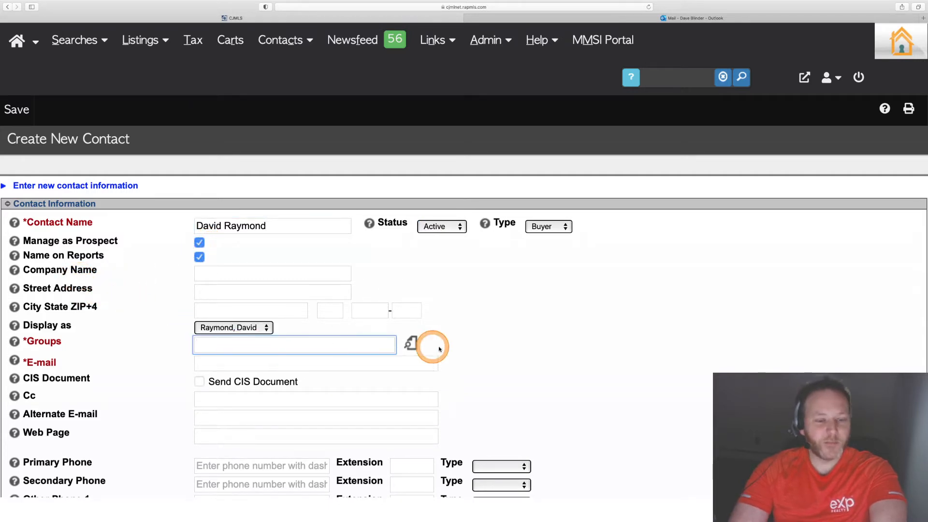
{"action": "left_click", "coordinate": [411, 344]}
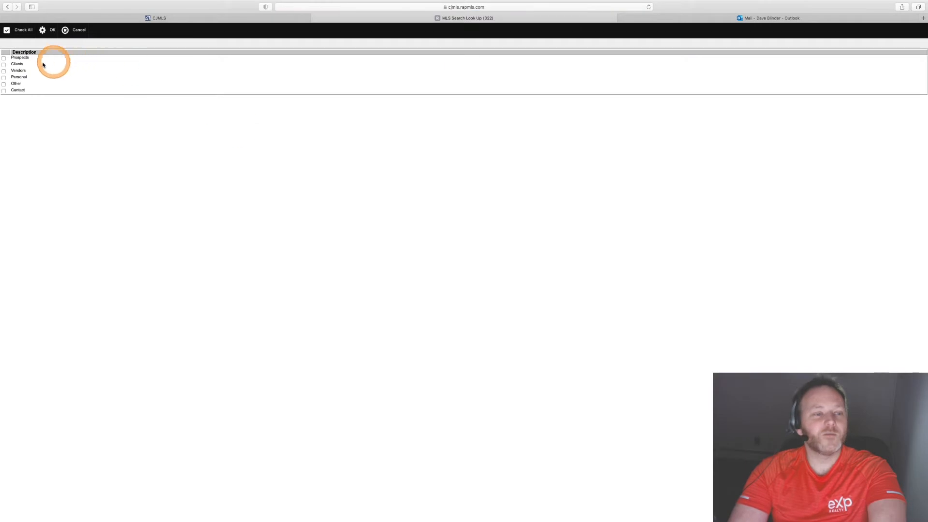
{"action": "left_click", "coordinate": [43, 30]}
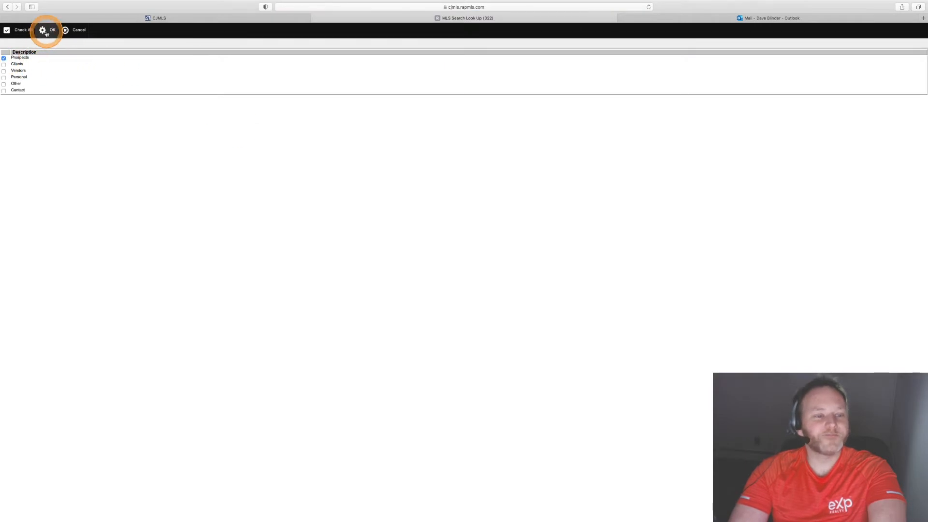
{"action": "left_click", "coordinate": [236, 362]}
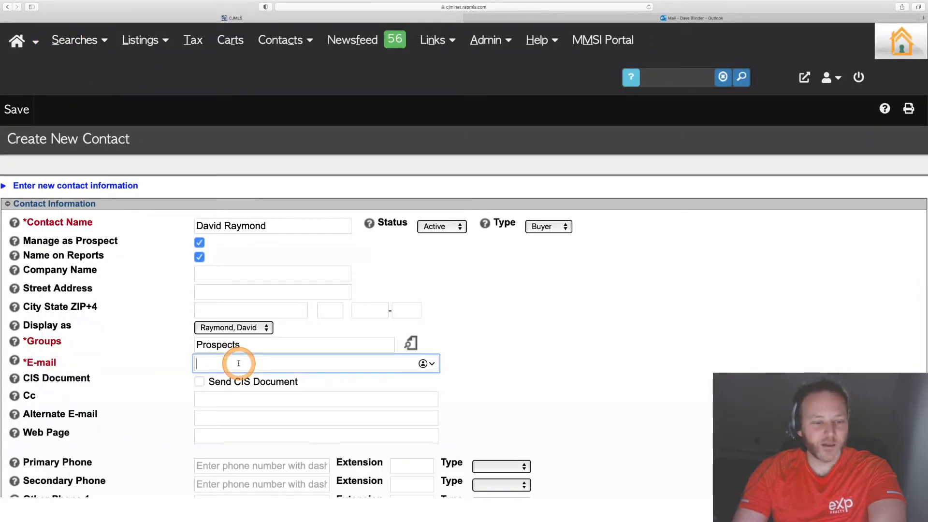
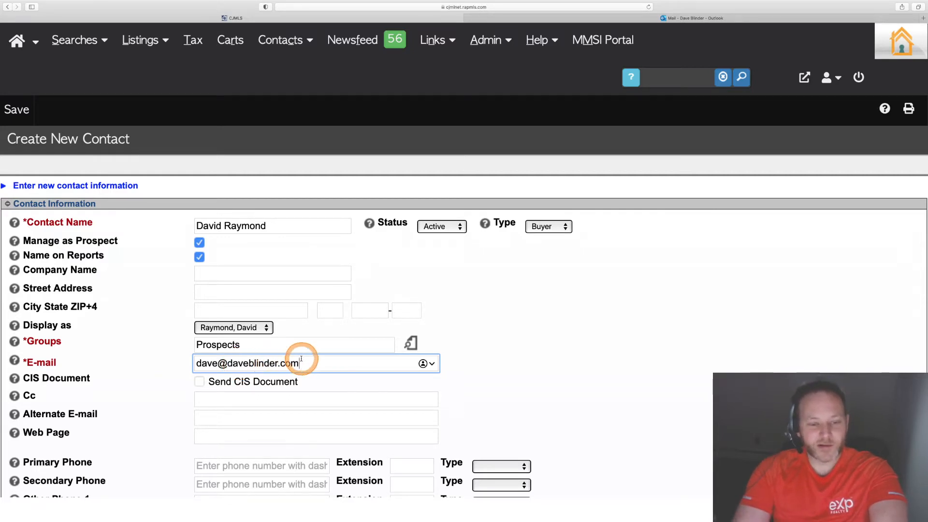
- Fill in the contact's e-mail address
{"action": "left_click_drag", "start_coordinate": [308, 367], "coordinate": [191, 361]}
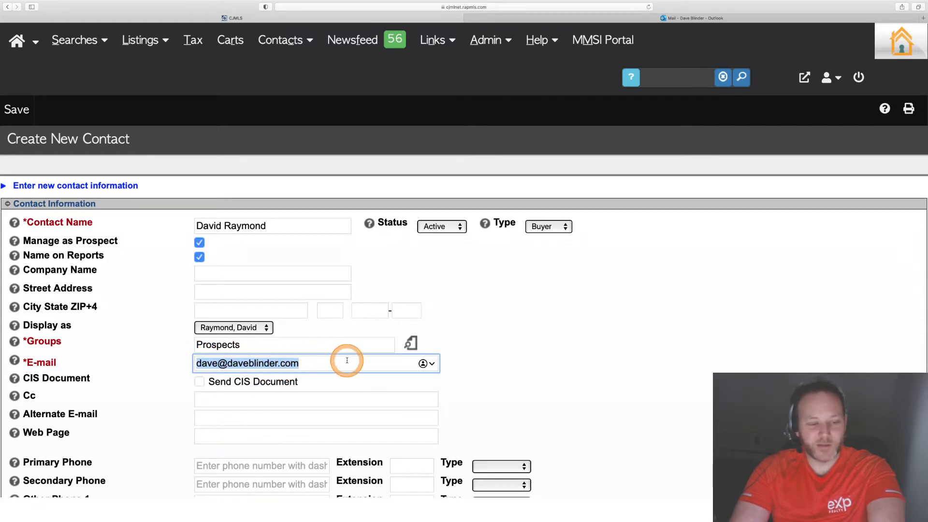
{"action": "scroll", "coordinate": [347, 361], "scroll_direction": "down", "scroll_amount": 10}
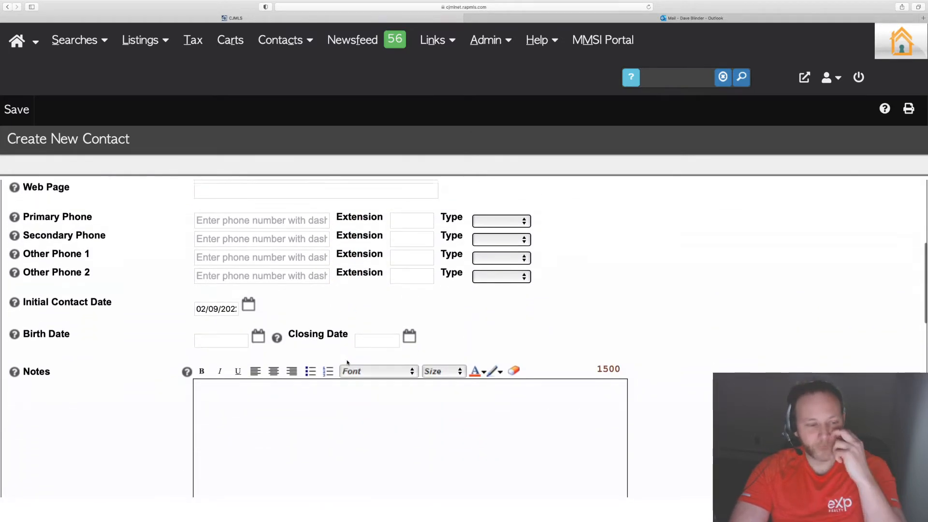
{"action": "left_click", "coordinate": [287, 346]}
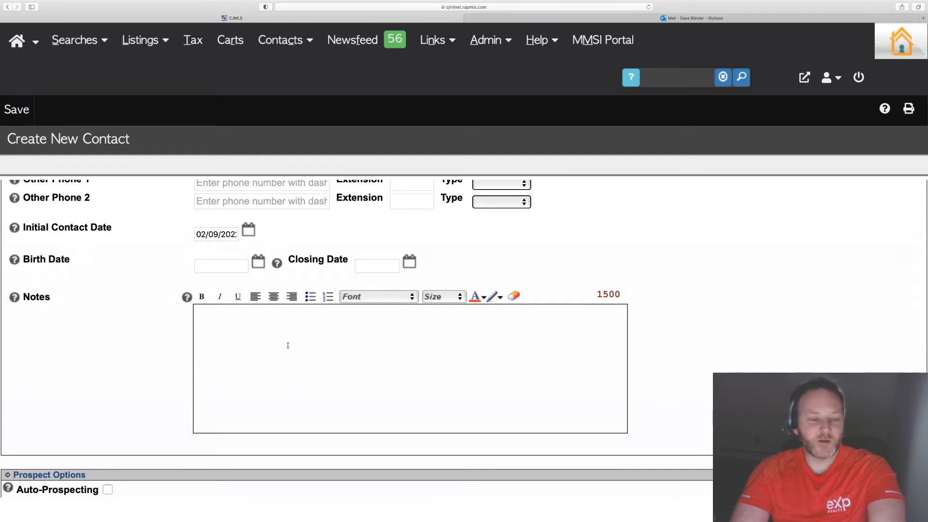
- Enable Auto-Prospecting and save its schedule with the frequency set to Immediately
{"action": "scroll", "coordinate": [109, 389], "scroll_direction": "down", "scroll_amount": 5}
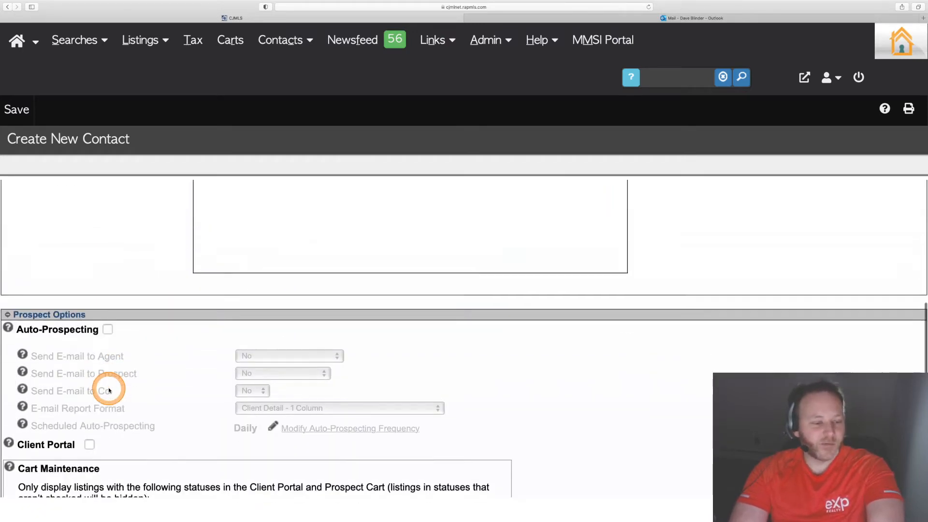
{"action": "scroll", "coordinate": [194, 285], "scroll_direction": "up", "scroll_amount": 9}
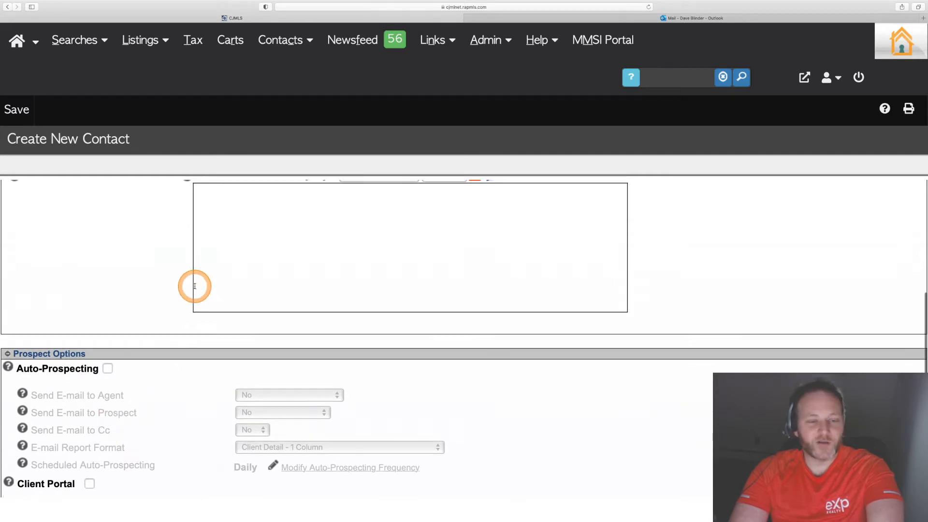
{"action": "scroll", "coordinate": [195, 288], "scroll_direction": "down", "scroll_amount": 10}
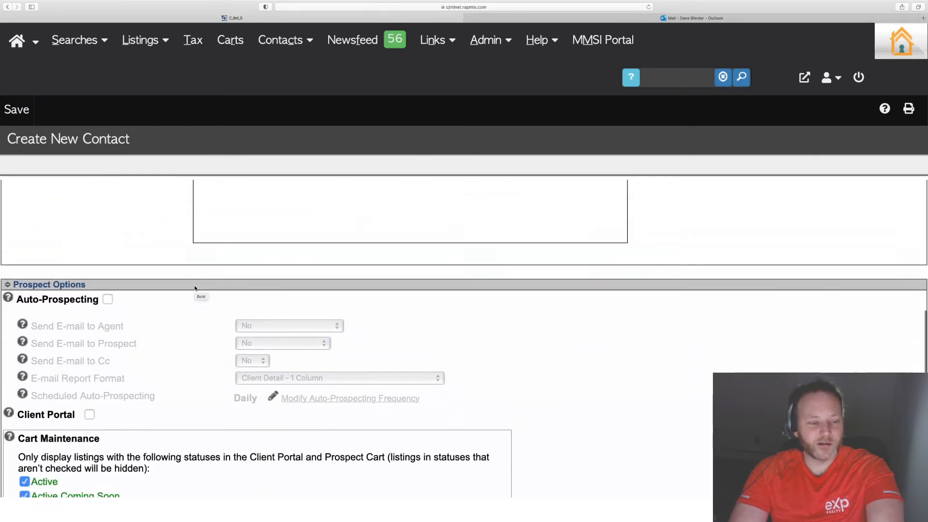
{"action": "left_click", "coordinate": [108, 300]}
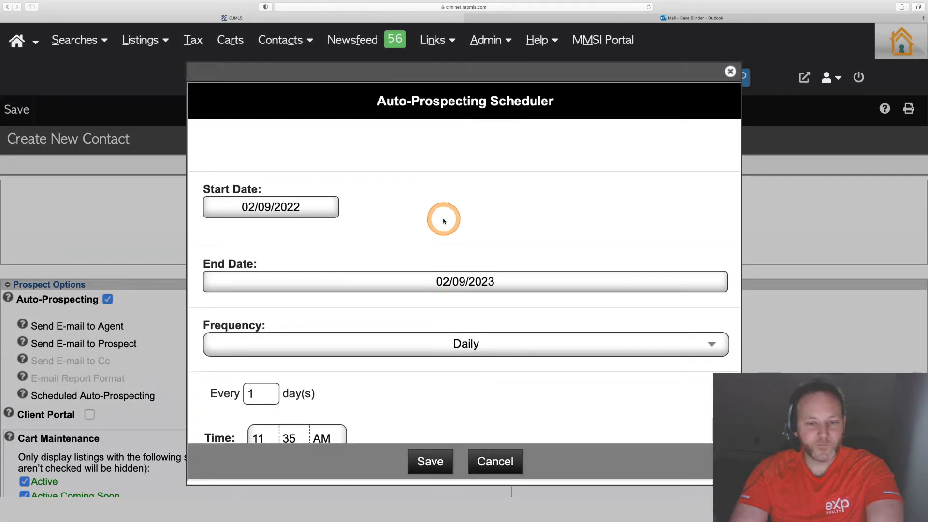
{"action": "scroll", "coordinate": [441, 218], "scroll_direction": "down", "scroll_amount": 1}
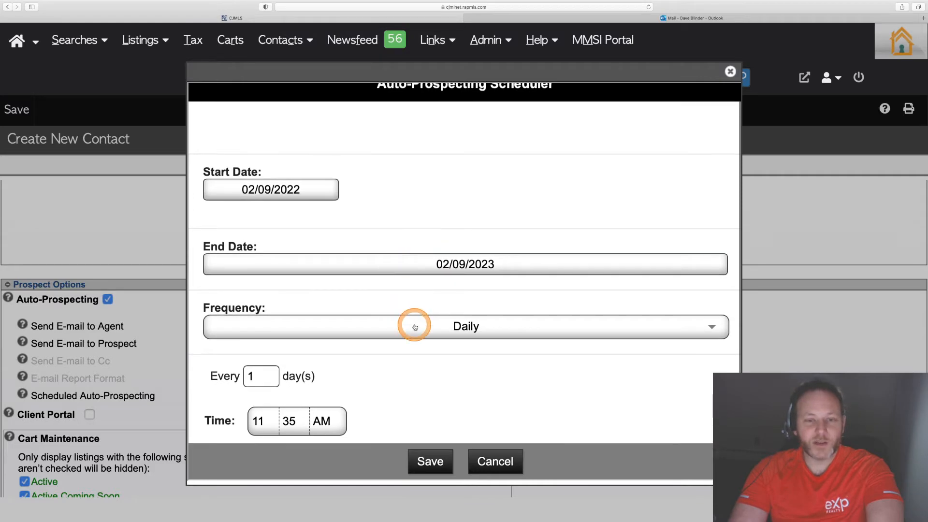
{"action": "left_click", "coordinate": [415, 327]}
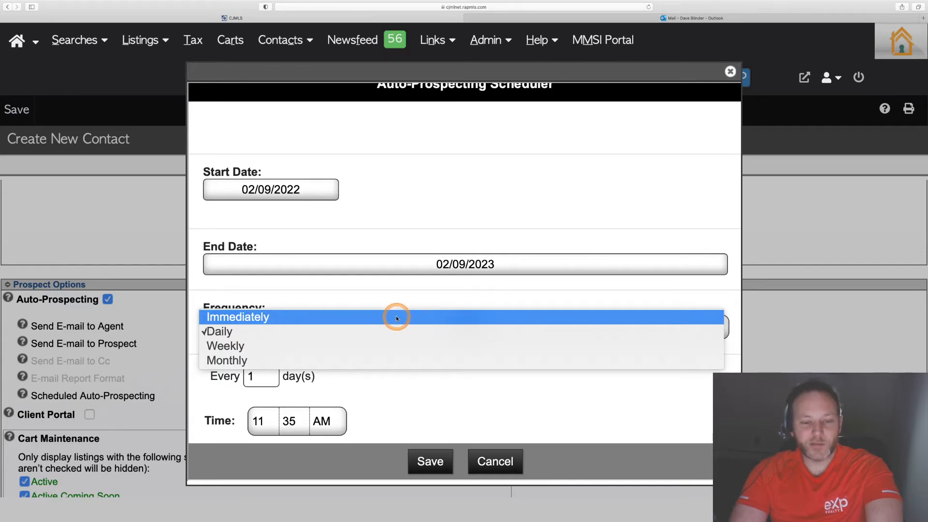
{"action": "left_click", "coordinate": [396, 317]}
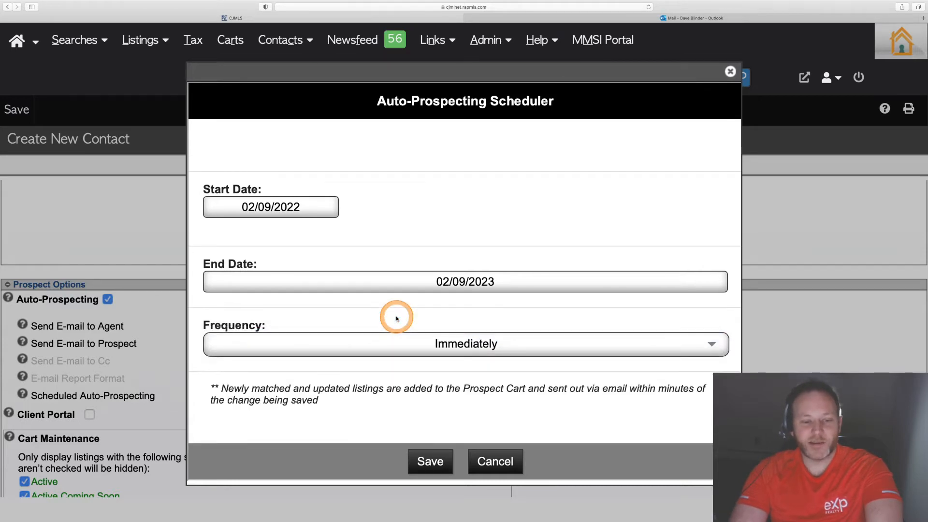
{"action": "left_click", "coordinate": [451, 466]}
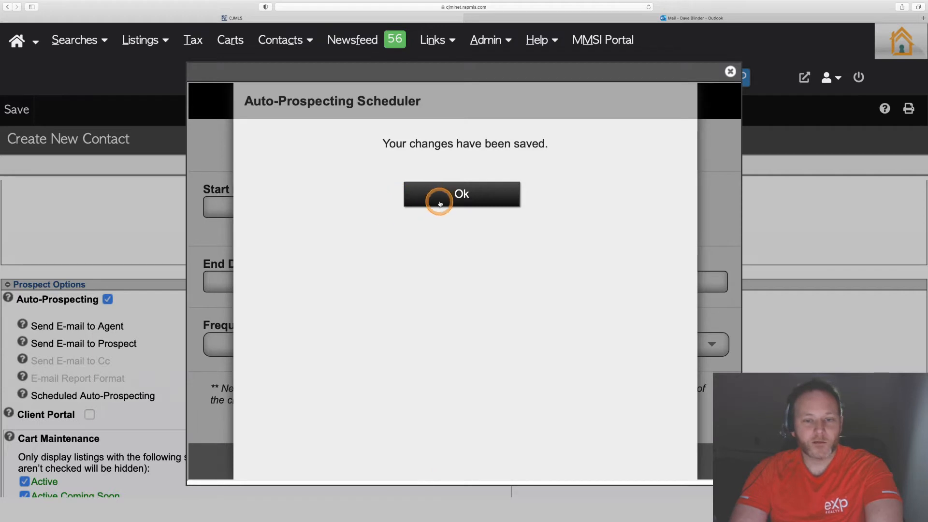
{"action": "left_click", "coordinate": [440, 204]}
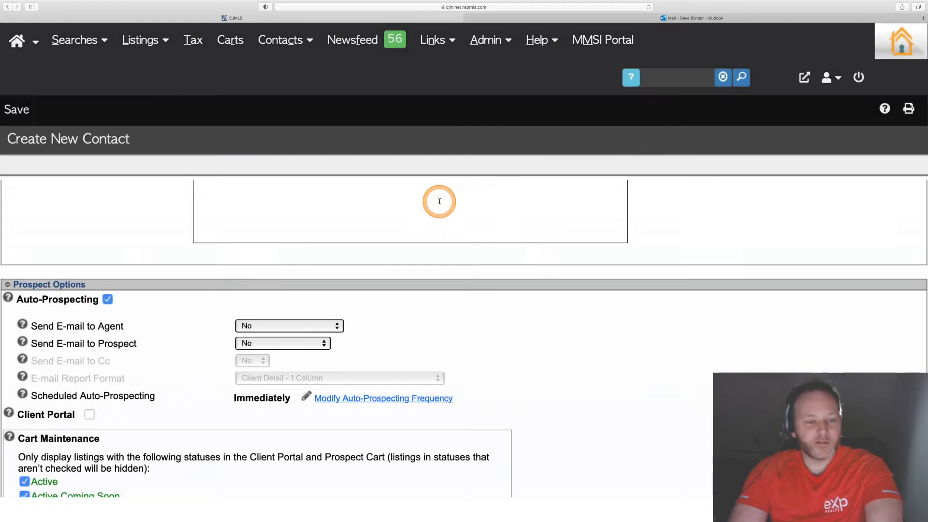
- Set Send E-mail to Agent to Use Prospect's Schedule and Send E-mail to Prospect to Yes - Newly Matched
{"action": "left_click", "coordinate": [274, 327]}
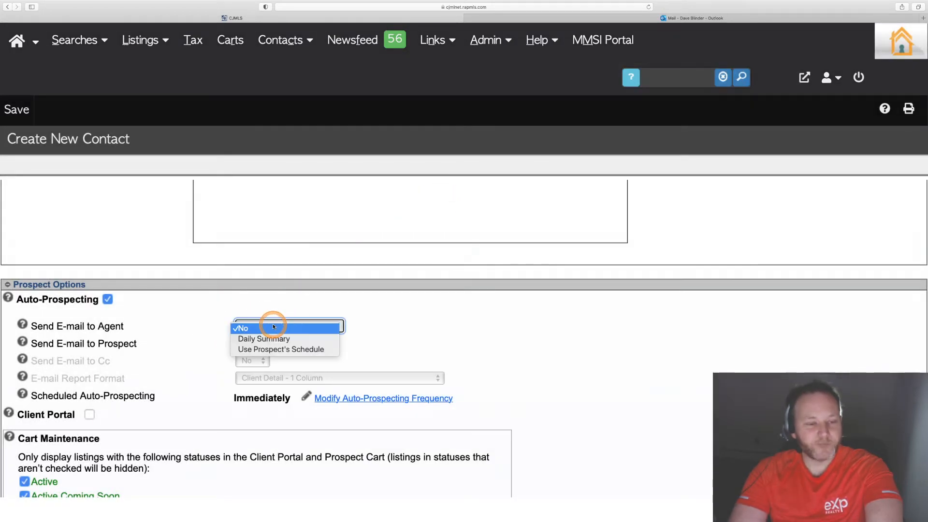
{"action": "left_click", "coordinate": [281, 348]}
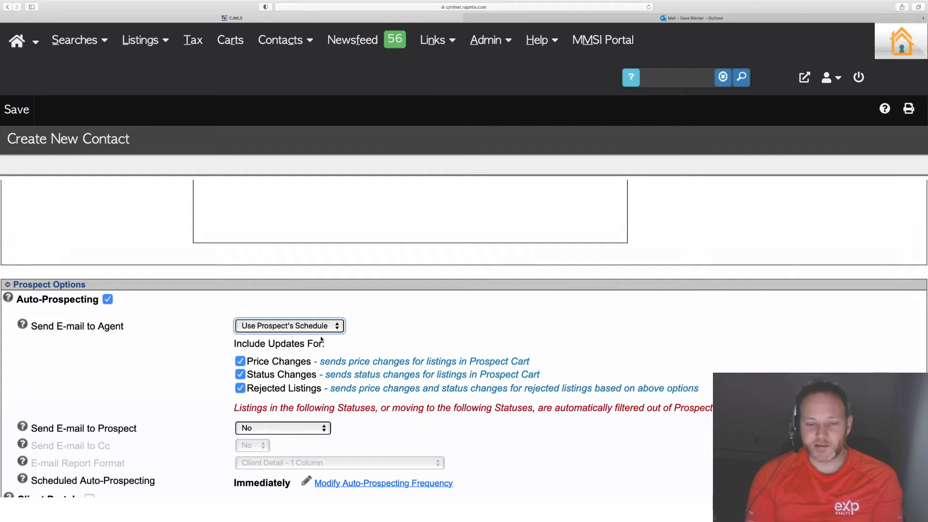
{"action": "left_click", "coordinate": [257, 427]}
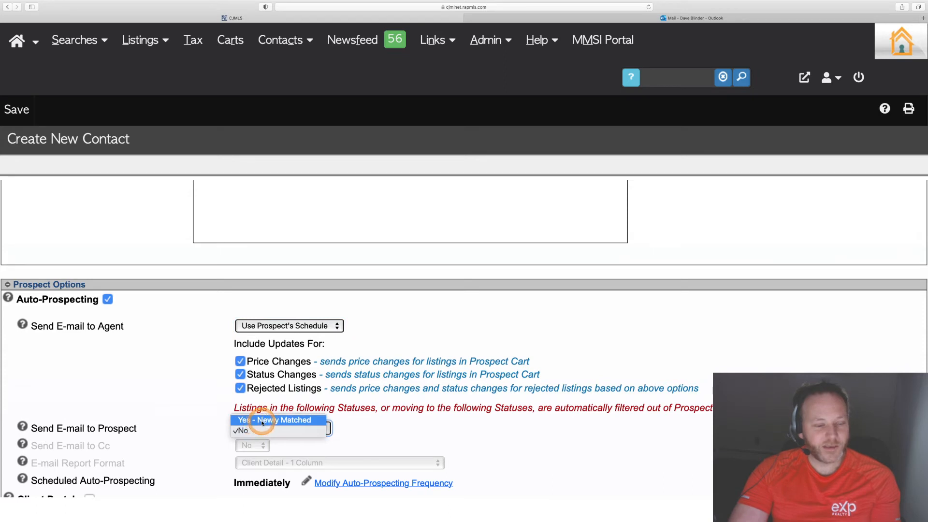
{"action": "left_click", "coordinate": [263, 420]}
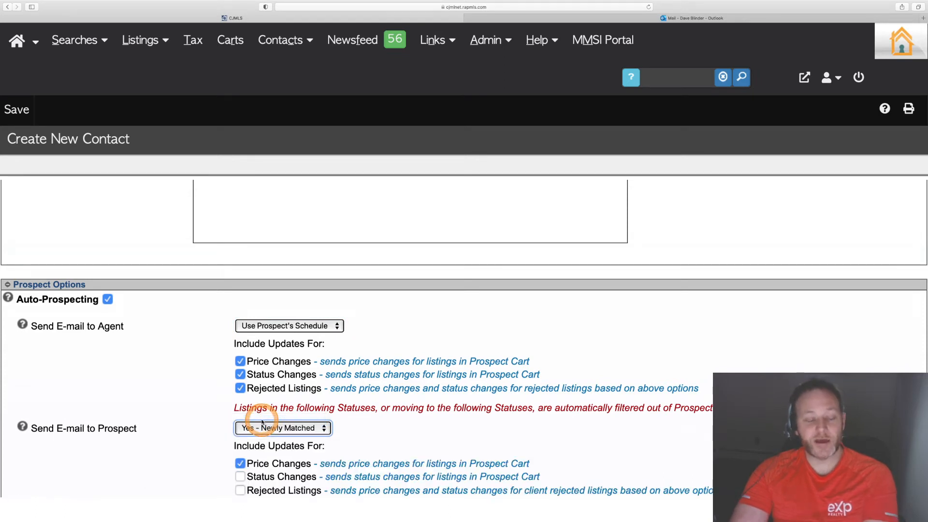
- Review the prospect update options, e-mail report format and client portal settings
{"action": "scroll", "coordinate": [262, 422], "scroll_direction": "down", "scroll_amount": 3}
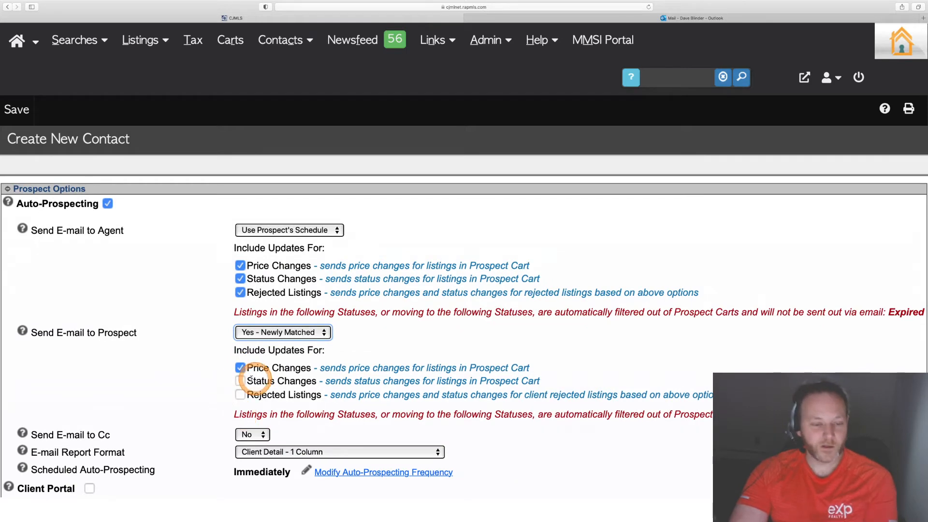
{"action": "left_click_drag", "start_coordinate": [247, 381], "coordinate": [315, 385]}
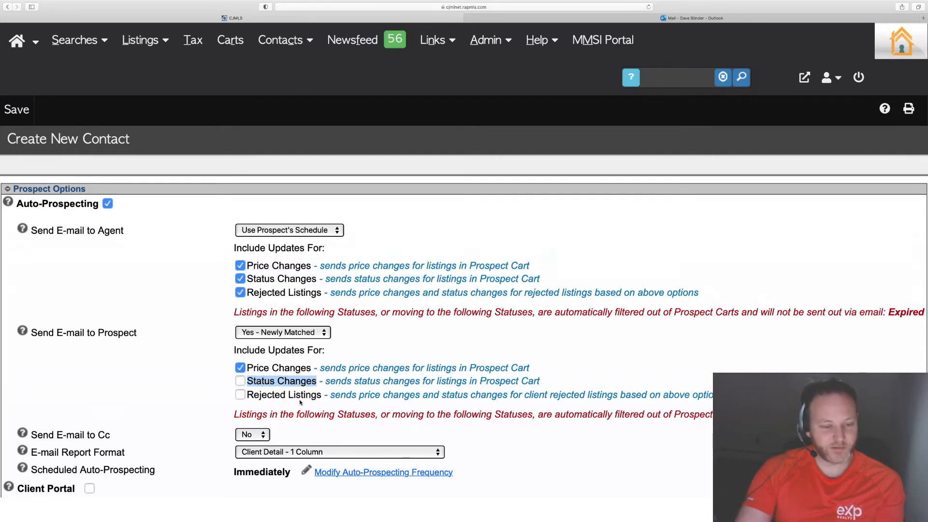
{"action": "scroll", "coordinate": [180, 409], "scroll_direction": "down", "scroll_amount": 3}
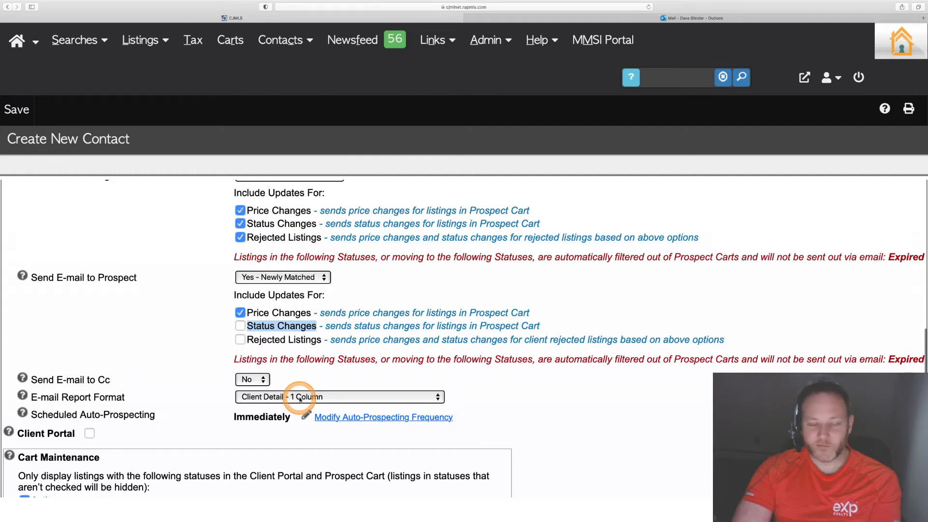
{"action": "scroll", "coordinate": [299, 398], "scroll_direction": "down", "scroll_amount": 3}
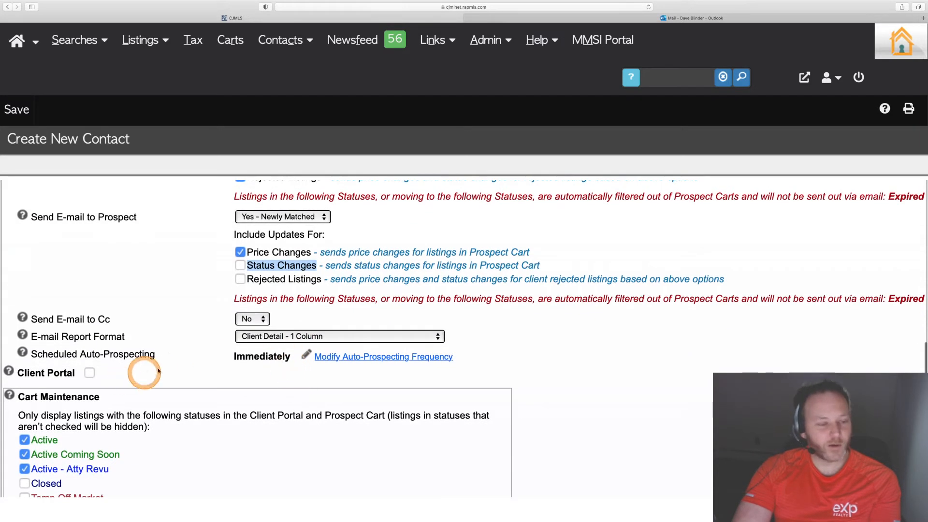
- Enable the Client Portal option for the contact
{"action": "left_click", "coordinate": [89, 374]}
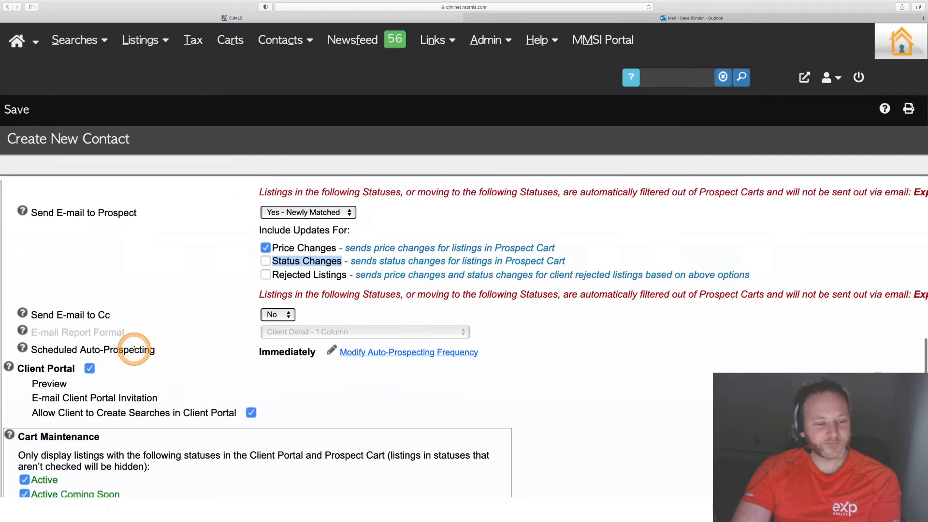
{"action": "scroll", "coordinate": [130, 343], "scroll_direction": "down", "scroll_amount": 3}
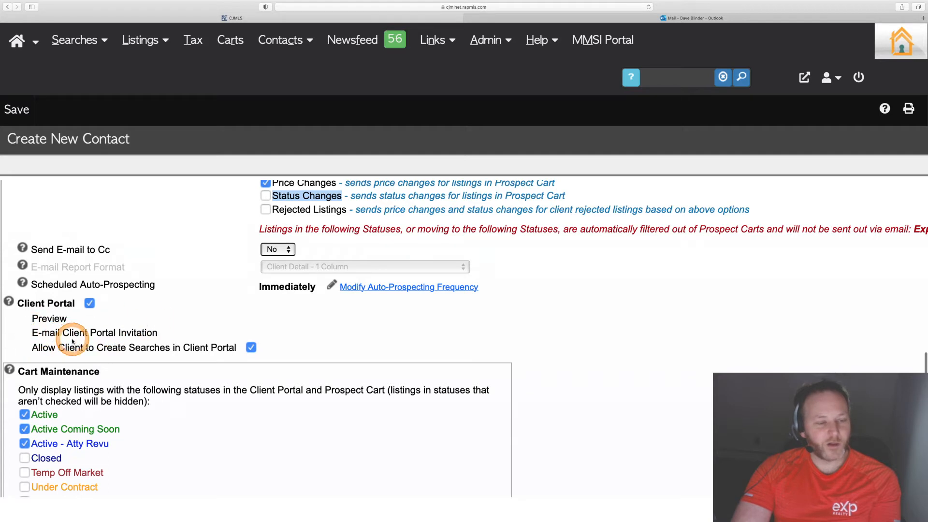
{"action": "scroll", "coordinate": [201, 351], "scroll_direction": "down", "scroll_amount": 5}
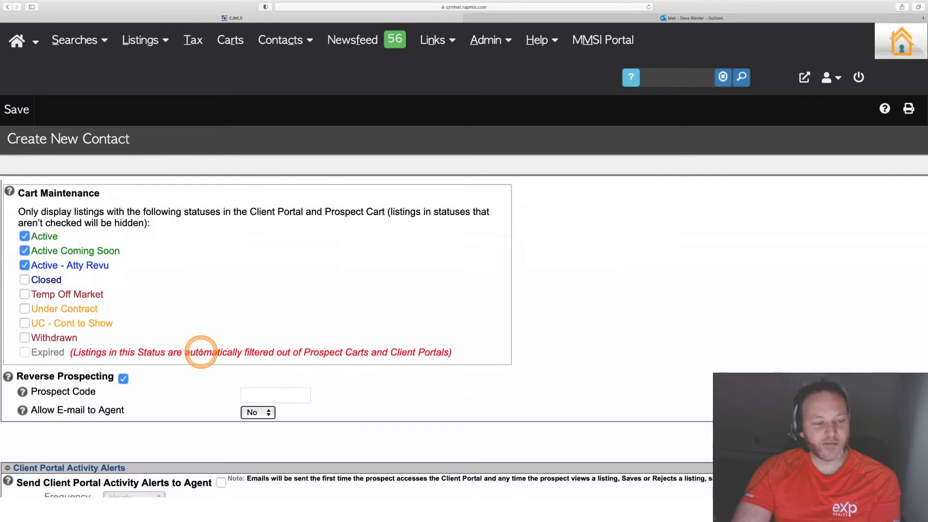
{"action": "scroll", "coordinate": [201, 354], "scroll_direction": "up", "scroll_amount": 2}
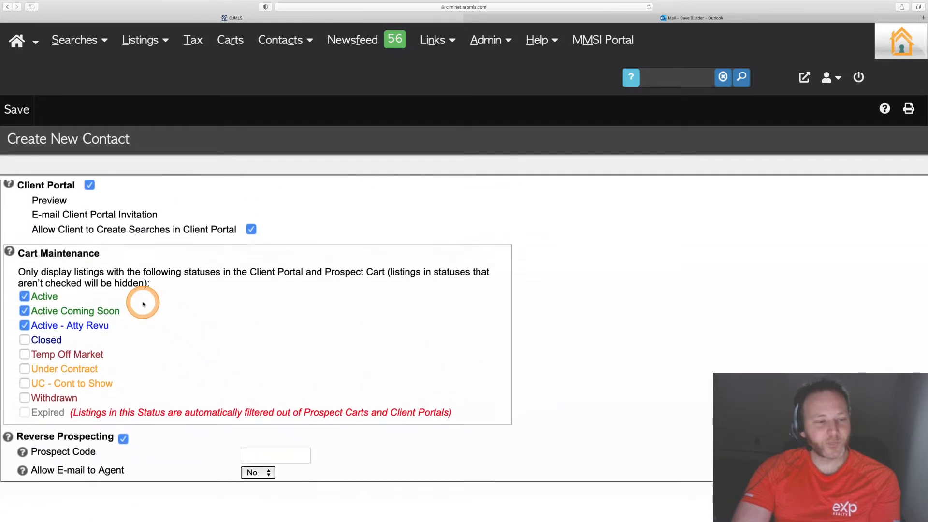
{"action": "scroll", "coordinate": [145, 326], "scroll_direction": "down", "scroll_amount": 1}
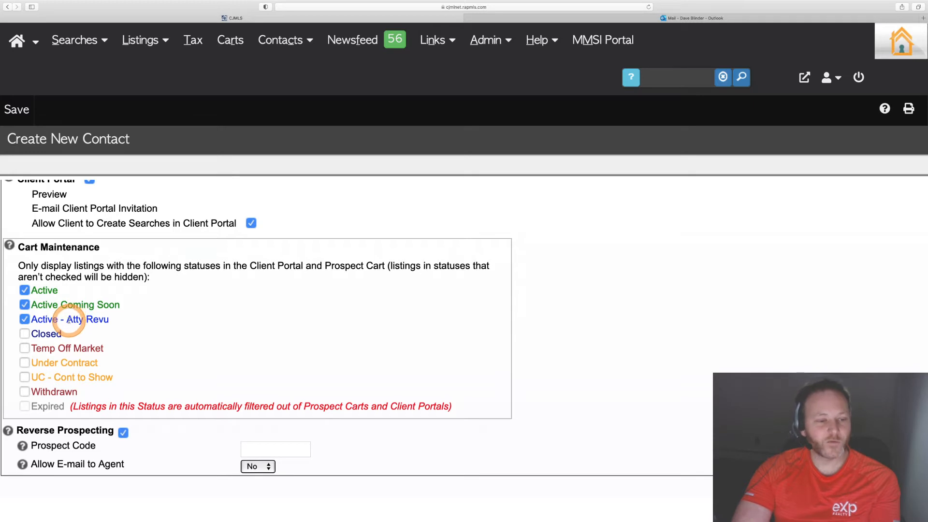
- Examine the Cart Maintenance status checkboxes that control which listings appear in the Client Portal and Prospect Cart
{"action": "left_click_drag", "start_coordinate": [68, 320], "coordinate": [111, 320]}
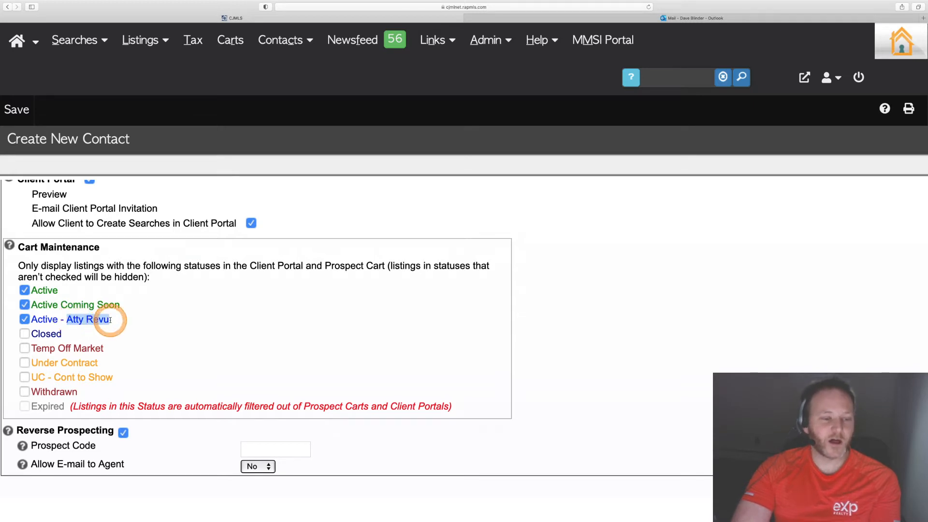
{"action": "left_click", "coordinate": [110, 320]}
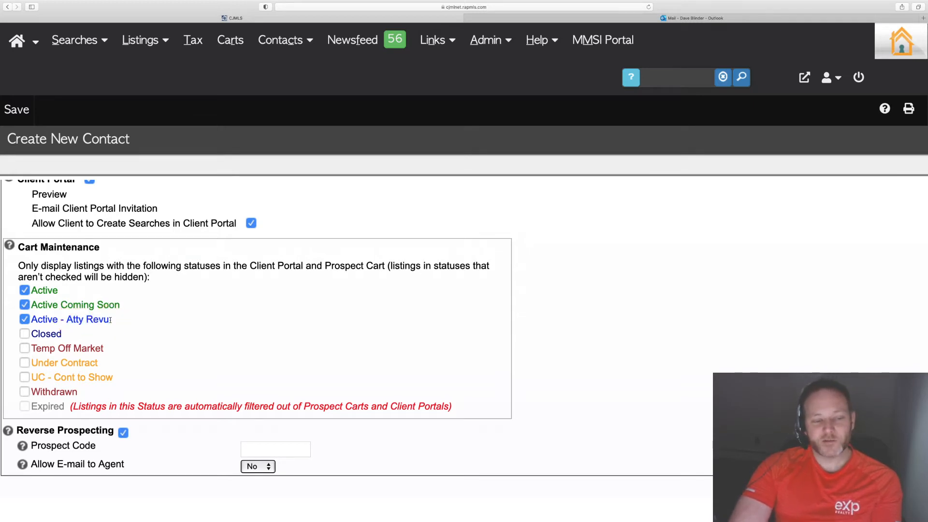
{"action": "left_click_drag", "start_coordinate": [97, 319], "coordinate": [65, 320]}
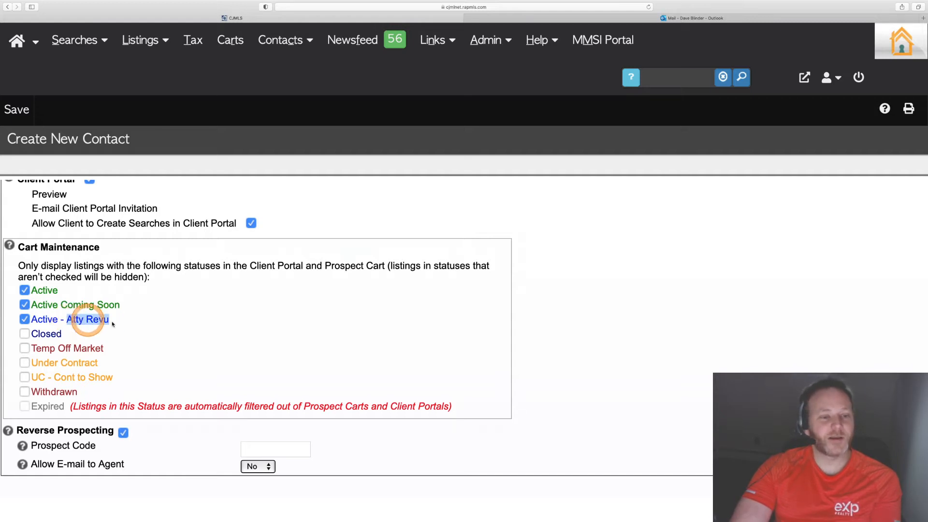
{"action": "scroll", "coordinate": [155, 331], "scroll_direction": "down", "scroll_amount": 2}
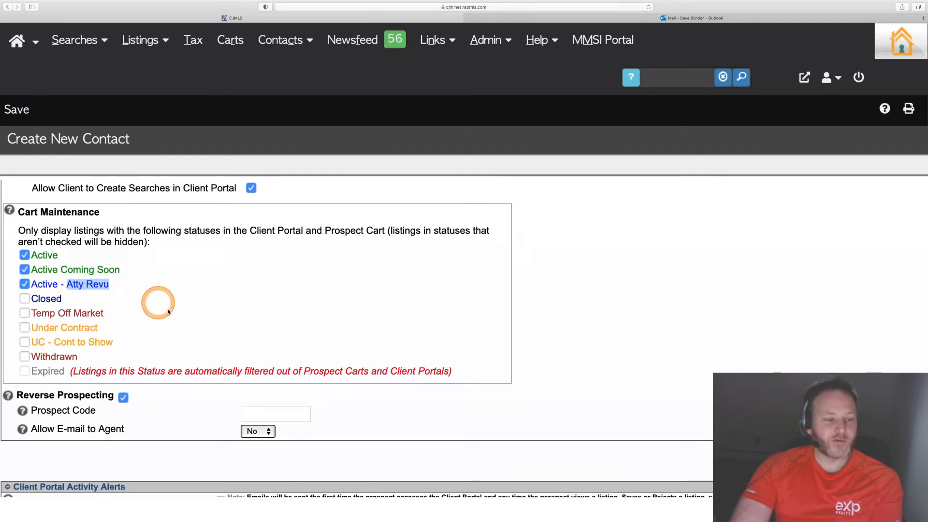
{"action": "scroll", "coordinate": [169, 313], "scroll_direction": "down", "scroll_amount": 3}
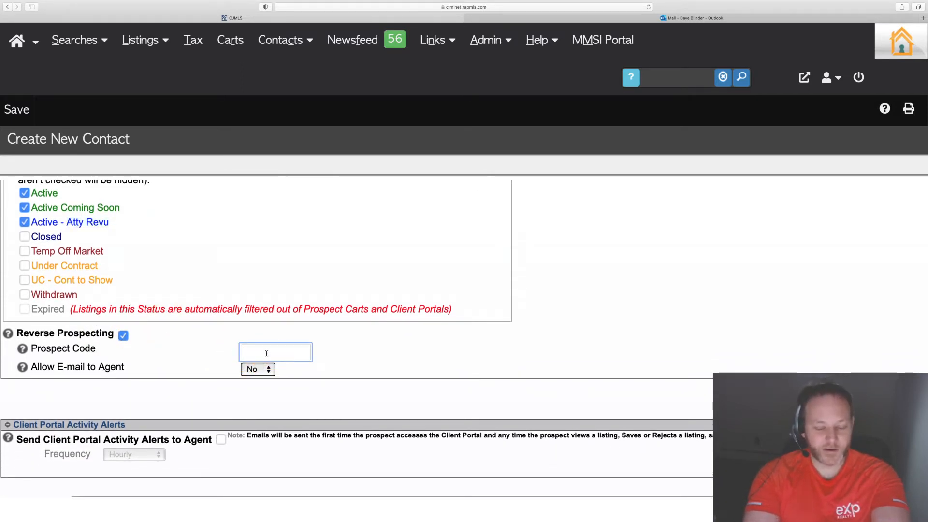
- Set the Reverse Prospecting code to 007 and set Allow E-mail to Agent to Yes
{"action": "type", "text": "007"}
{"action": "left_click", "coordinate": [199, 348]}
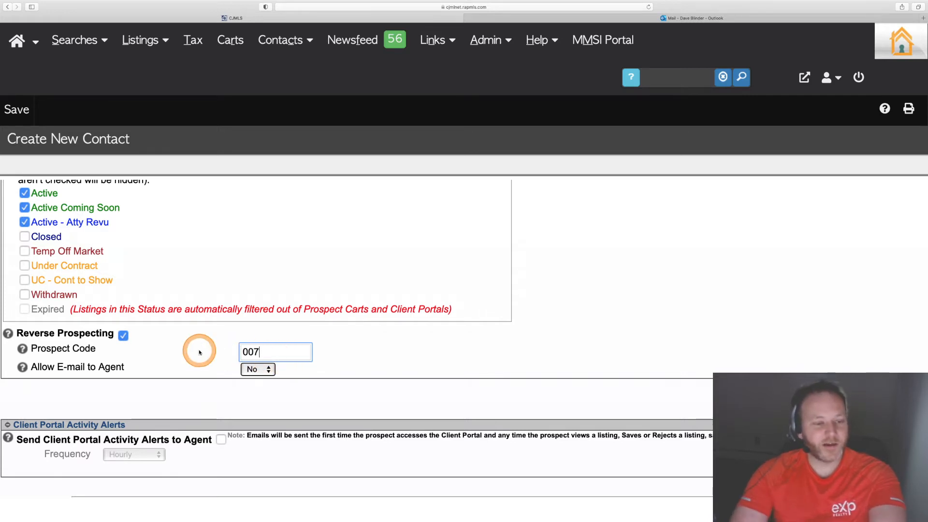
{"action": "left_click", "coordinate": [247, 369]}
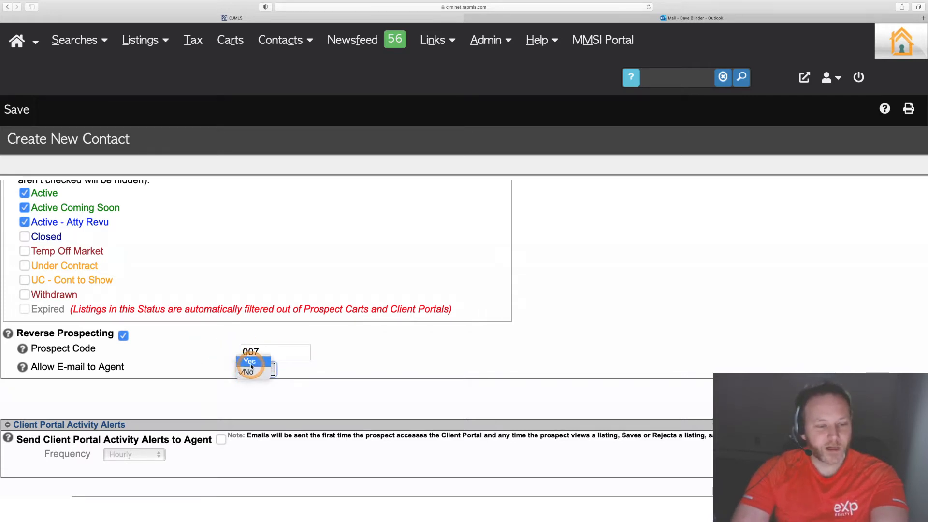
{"action": "left_click", "coordinate": [245, 359]}
- Turn on Send Client Portal Activity Alerts to Agent
{"action": "scroll", "coordinate": [193, 362], "scroll_direction": "down", "scroll_amount": 5}
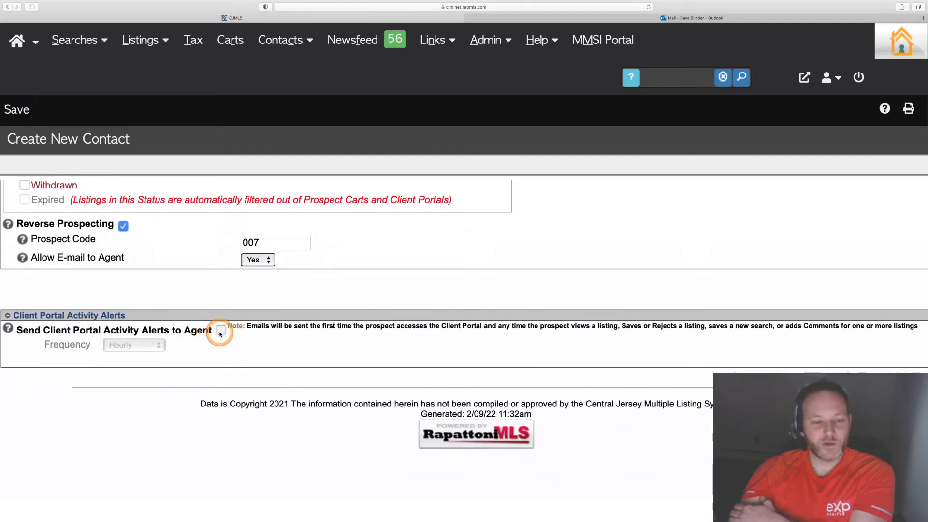
{"action": "left_click", "coordinate": [222, 330]}
{"action": "scroll", "coordinate": [178, 257], "scroll_direction": "up", "scroll_amount": 4}
{"action": "scroll", "coordinate": [179, 257], "scroll_direction": "up", "scroll_amount": 15}
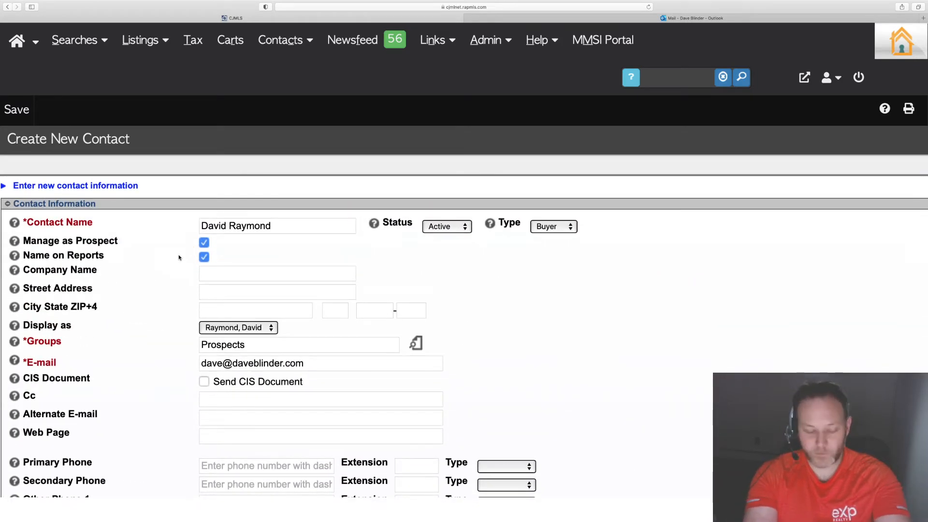
- Save the new contact
{"action": "key", "text": "super+minus"}
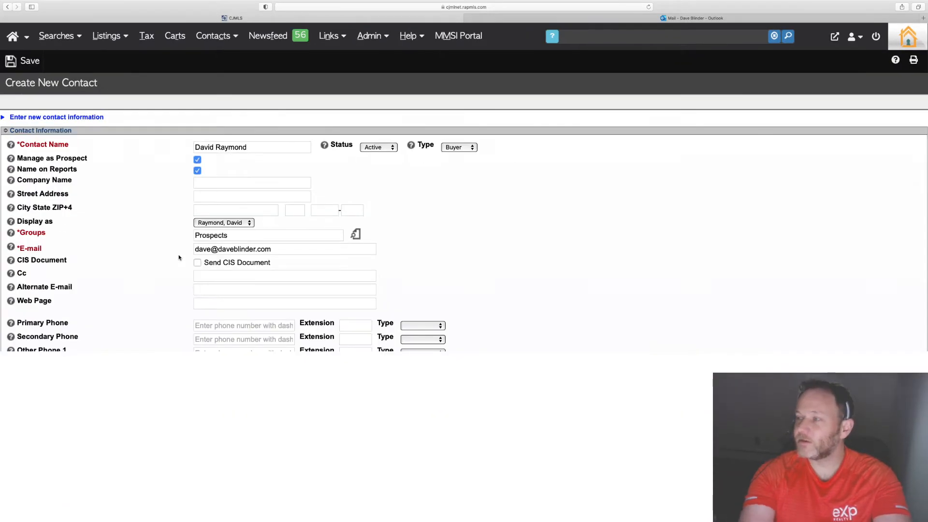
{"action": "left_click", "coordinate": [174, 227]}
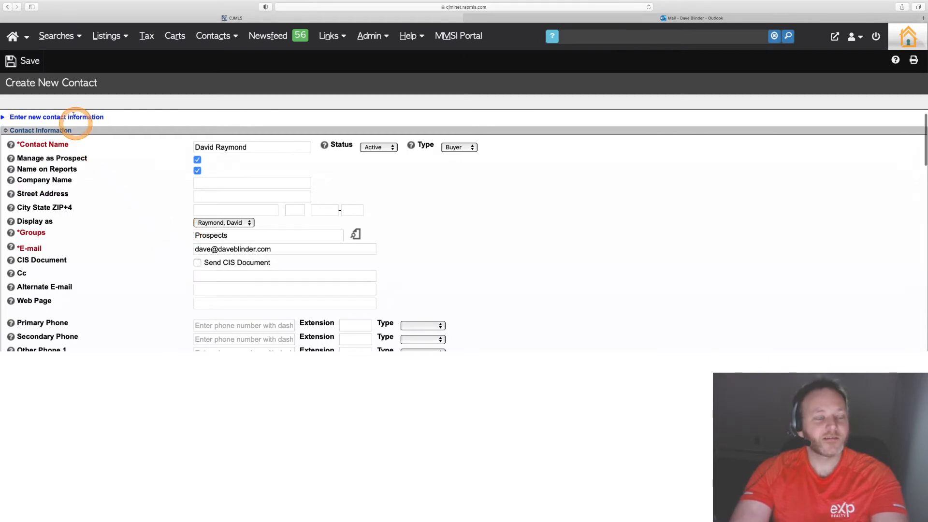
{"action": "left_click", "coordinate": [31, 62]}
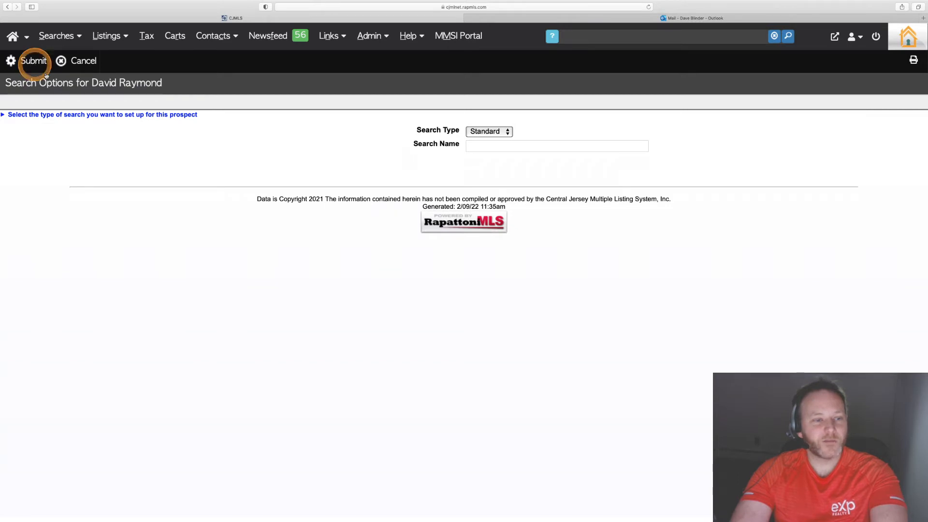
- Keep the Standard search type, name the prospect's search David's Search Edison, and submit it
{"action": "left_click", "coordinate": [488, 131]}
{"action": "left_click", "coordinate": [489, 133]}
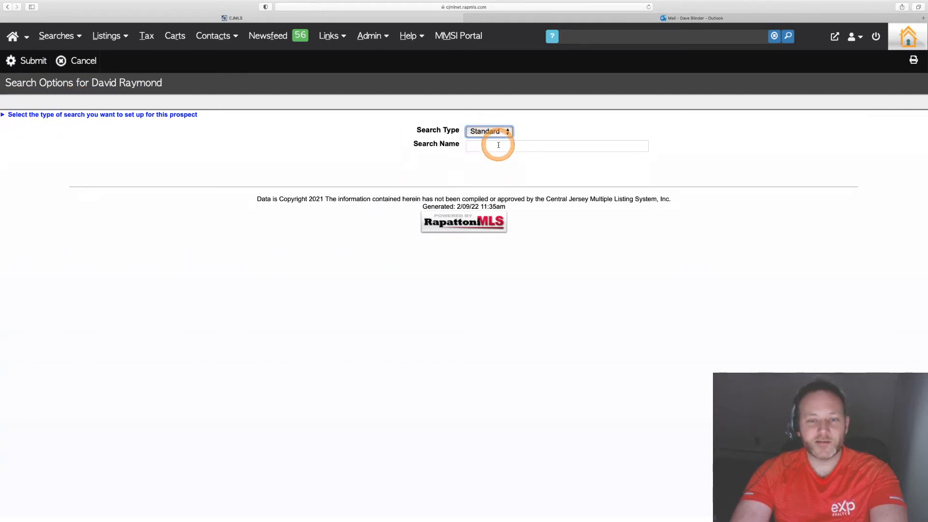
{"action": "left_click", "coordinate": [499, 146]}
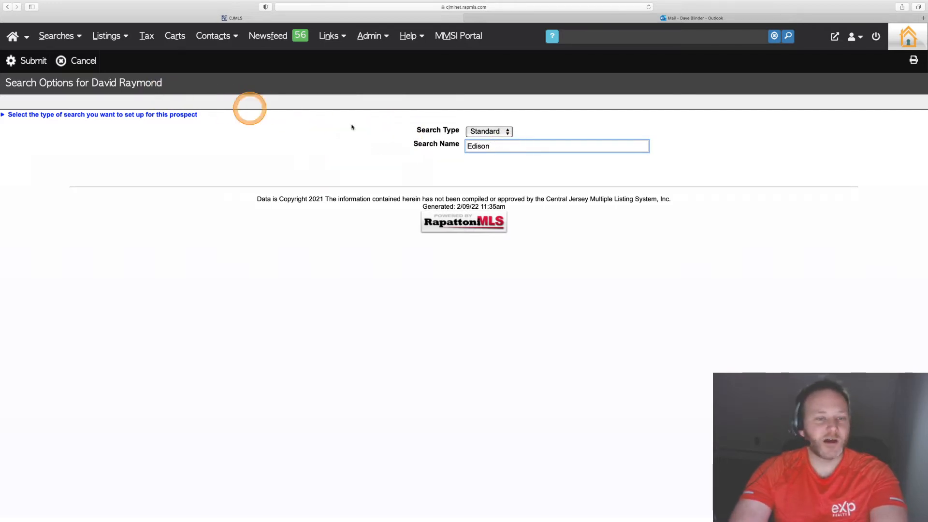
{"action": "left_click", "coordinate": [424, 140]}
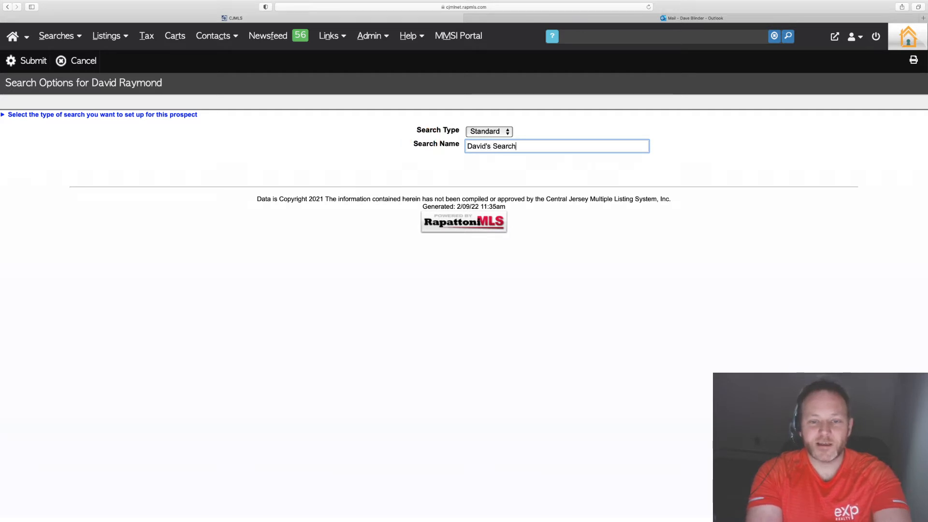
{"action": "type", "text": "David's Search Edison"}
{"action": "left_click", "coordinate": [442, 140]}
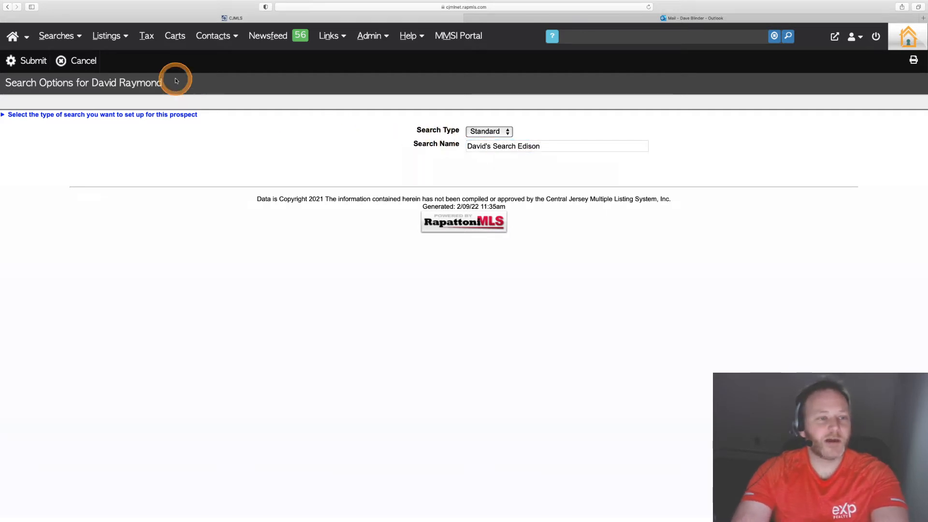
{"action": "left_click", "coordinate": [36, 61]}
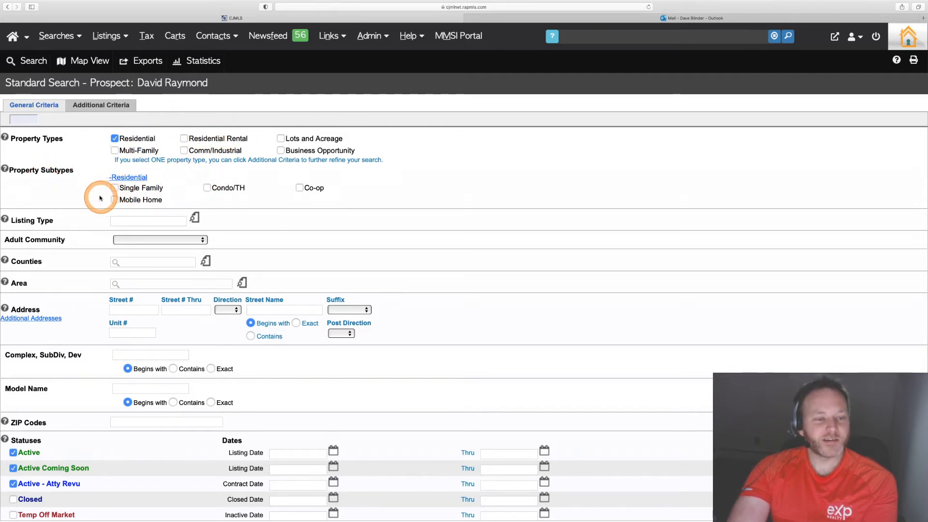
- Limit the search to the Single Family subtype and set Listing Type to Exclusive Right to Sell and Exclusive Agency
{"action": "left_click", "coordinate": [115, 188]}
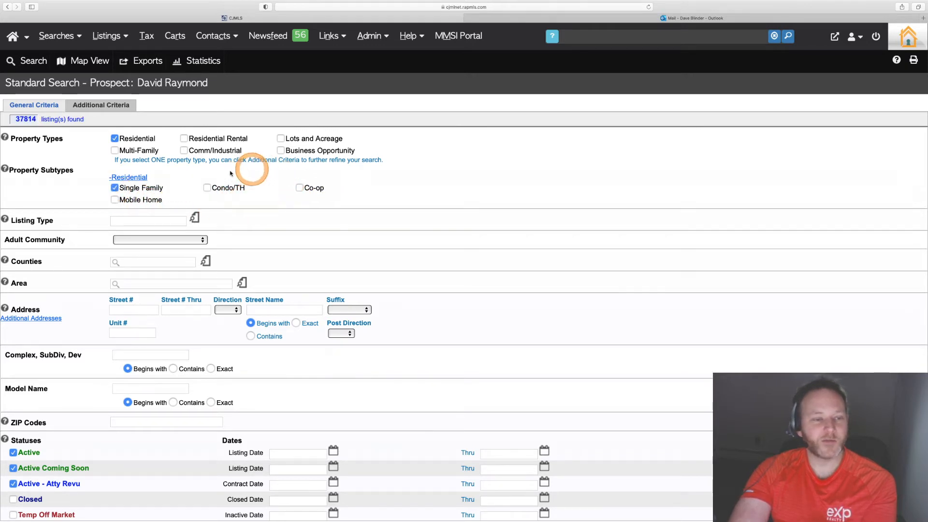
{"action": "left_click", "coordinate": [195, 217]}
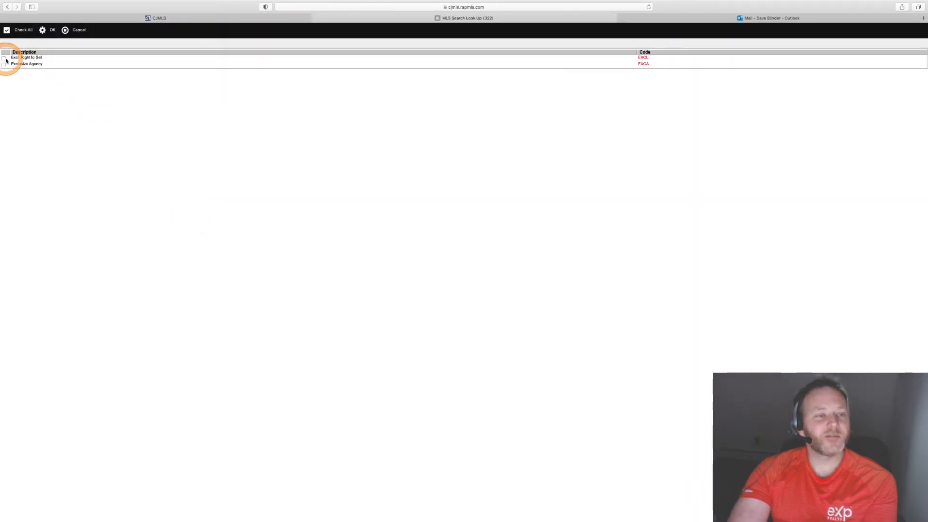
{"action": "left_click", "coordinate": [43, 30]}
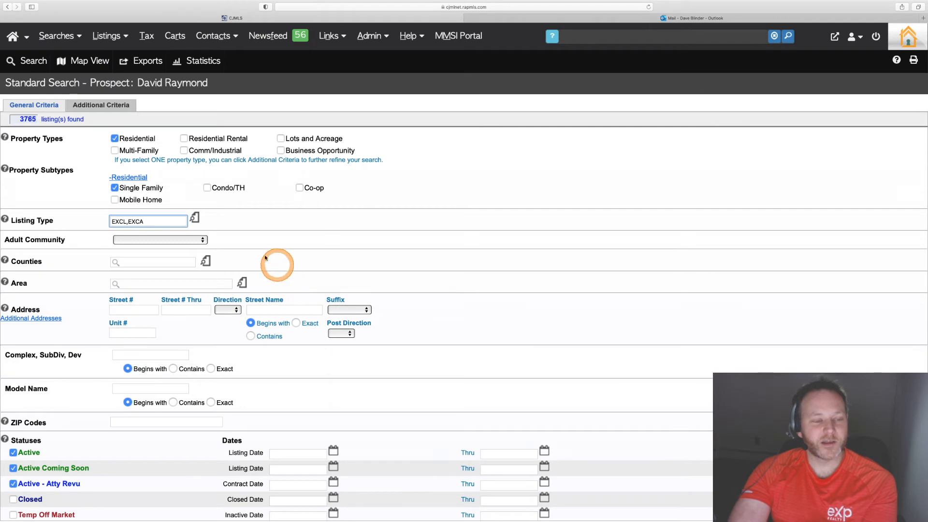
- Set Adult Community to No and choose Middlesex as the county
{"action": "left_click", "coordinate": [152, 240]}
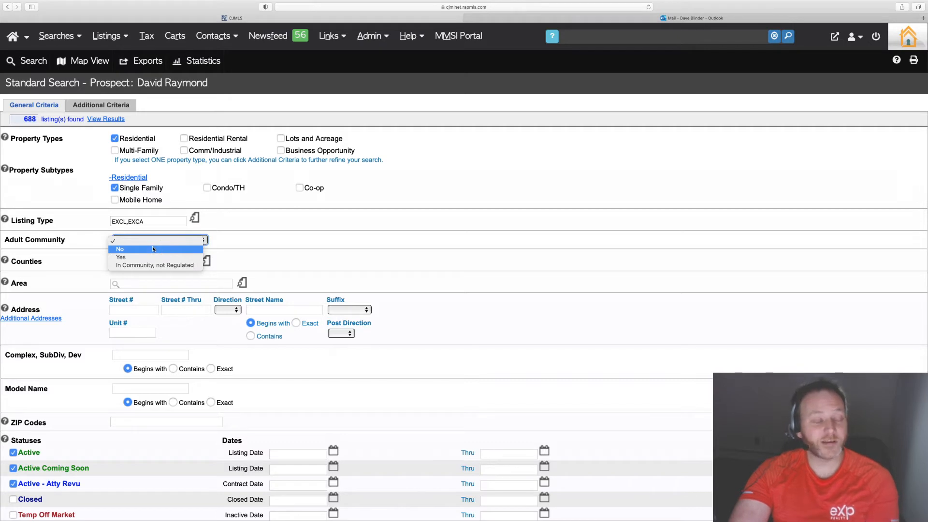
{"action": "left_click", "coordinate": [152, 248]}
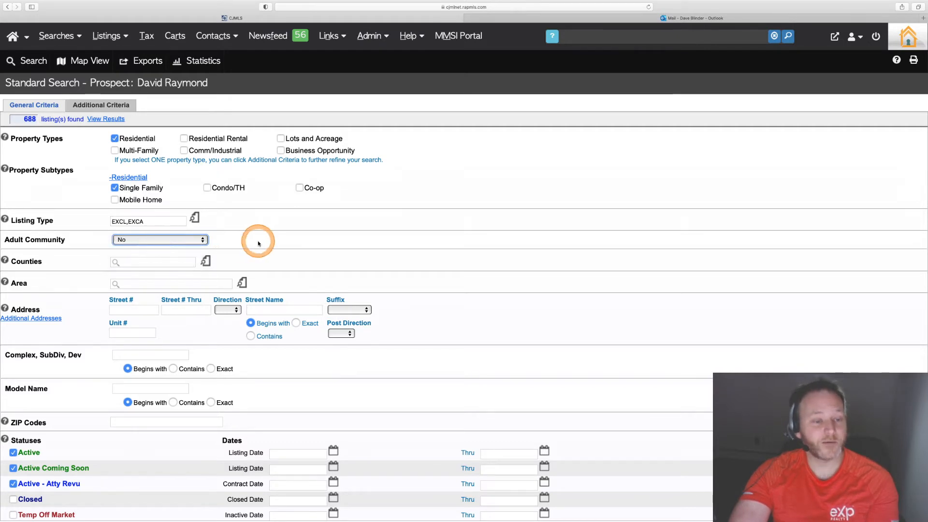
{"action": "left_click", "coordinate": [207, 261]}
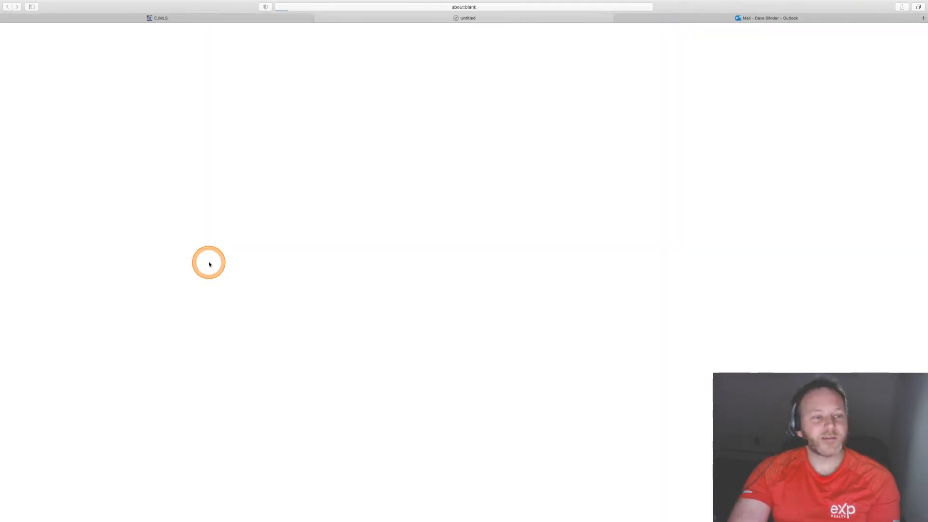
{"action": "left_click", "coordinate": [6, 64]}
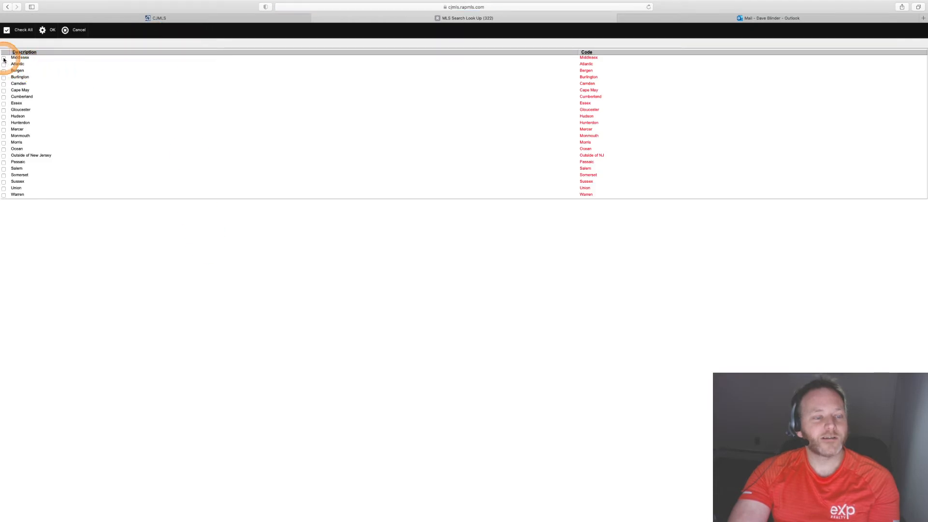
{"action": "left_click", "coordinate": [49, 29]}
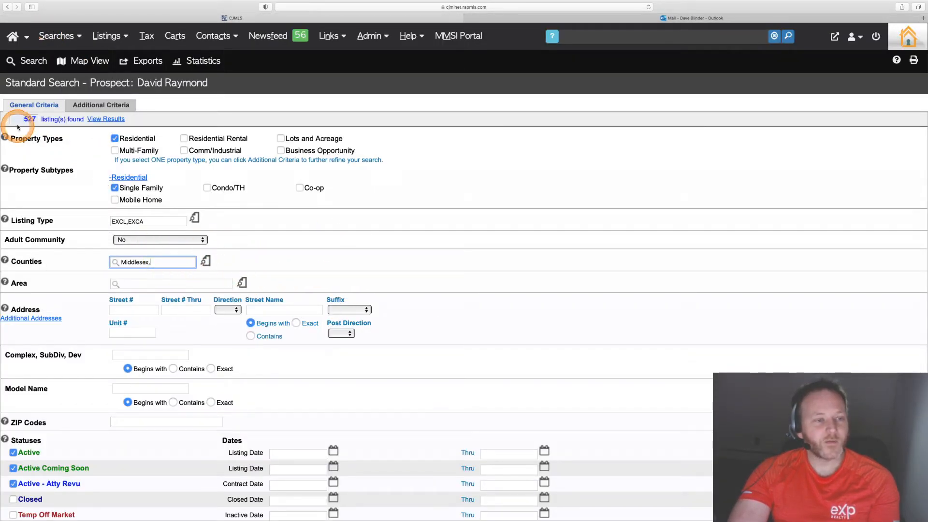
{"action": "left_click", "coordinate": [50, 106]}
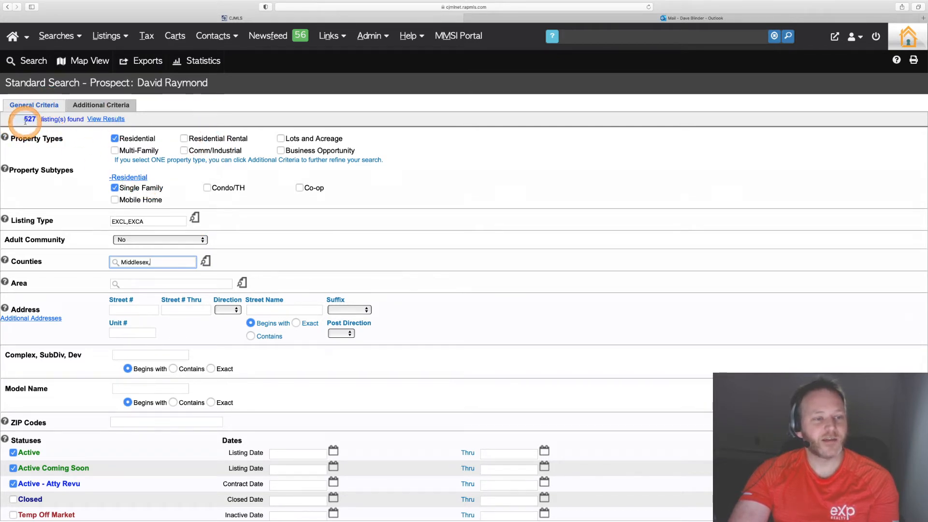
- Set the search Area to Edison
{"action": "left_click", "coordinate": [241, 282]}
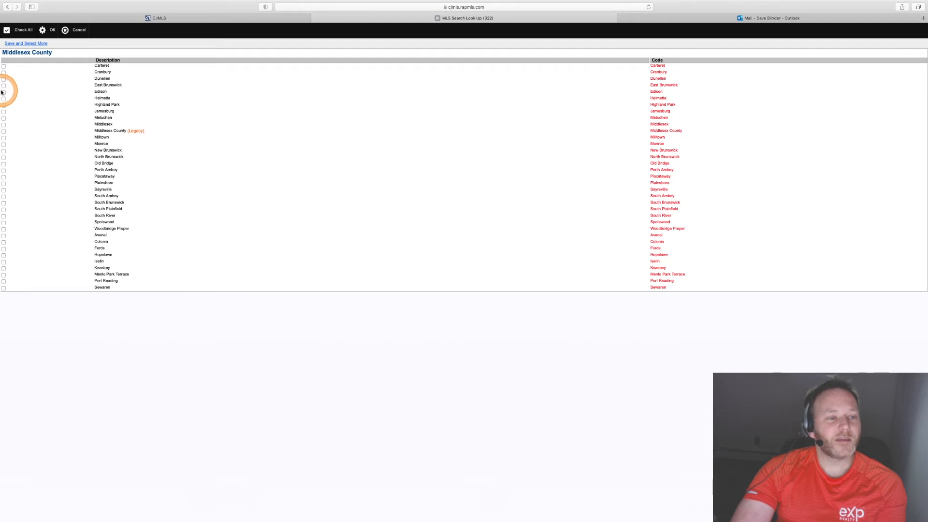
{"action": "left_click", "coordinate": [52, 29]}
{"action": "left_click", "coordinate": [371, 237]}
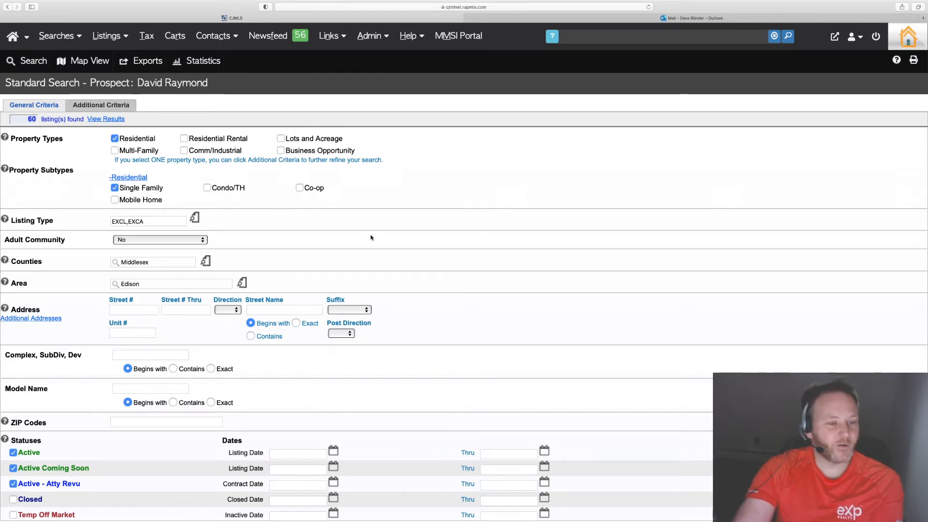
{"action": "scroll", "coordinate": [225, 360], "scroll_direction": "down", "scroll_amount": 2}
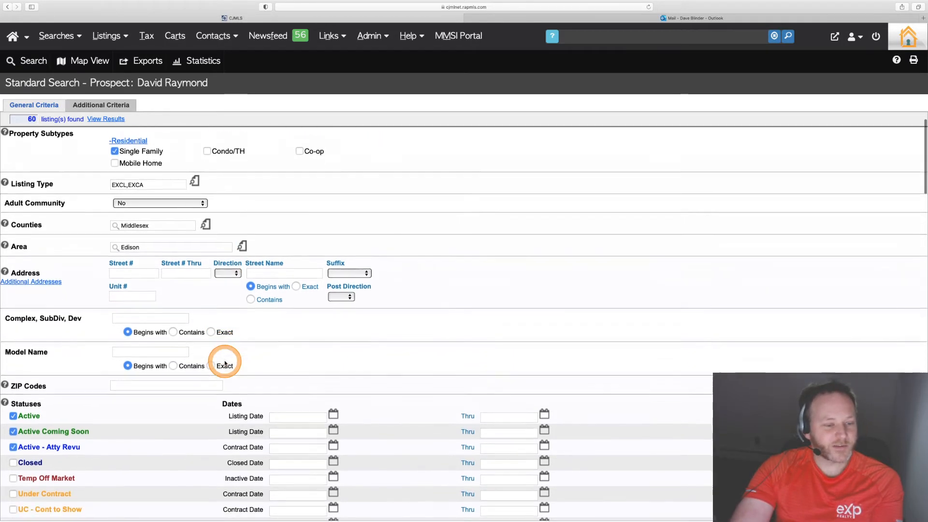
{"action": "scroll", "coordinate": [224, 363], "scroll_direction": "down", "scroll_amount": 6}
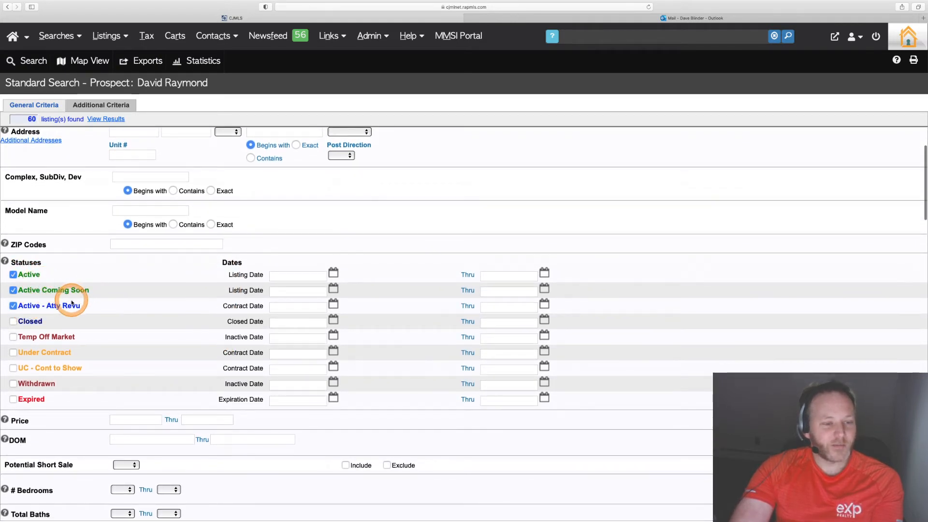
- Set the search price range to 250000 through 600000
{"action": "scroll", "coordinate": [108, 317], "scroll_direction": "down", "scroll_amount": 7}
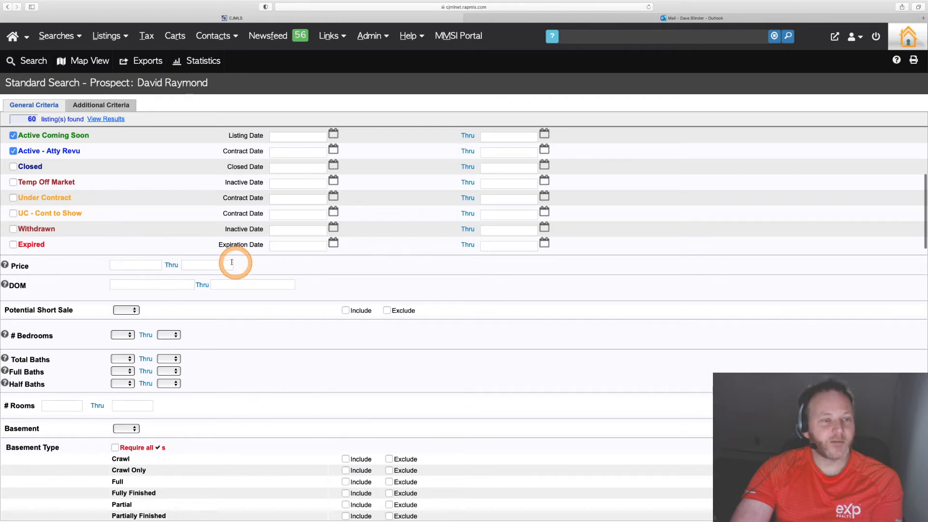
{"action": "left_click", "coordinate": [199, 266]}
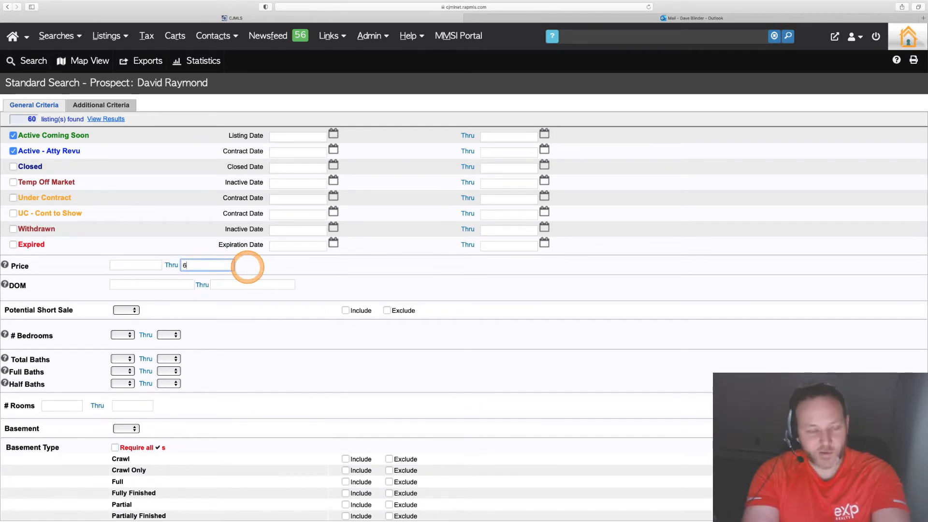
{"action": "type", "text": "600000"}
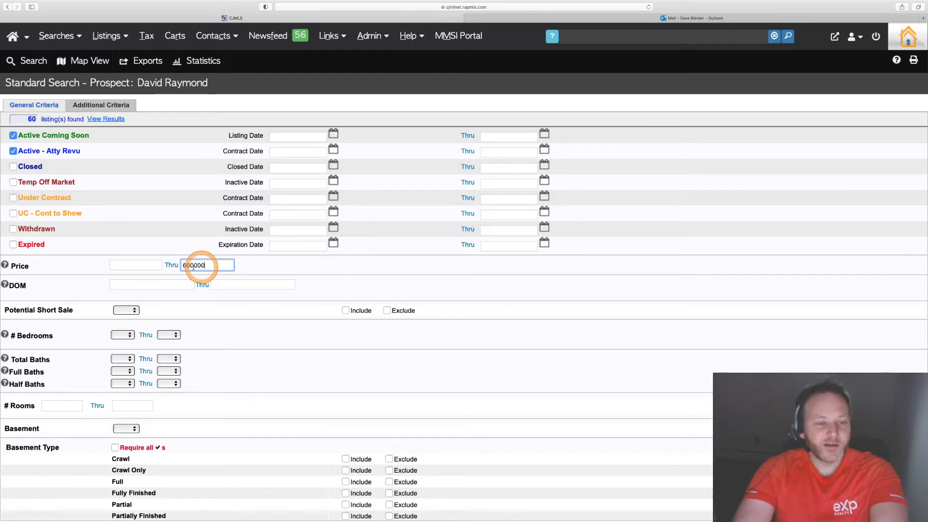
{"action": "left_click", "coordinate": [140, 265]}
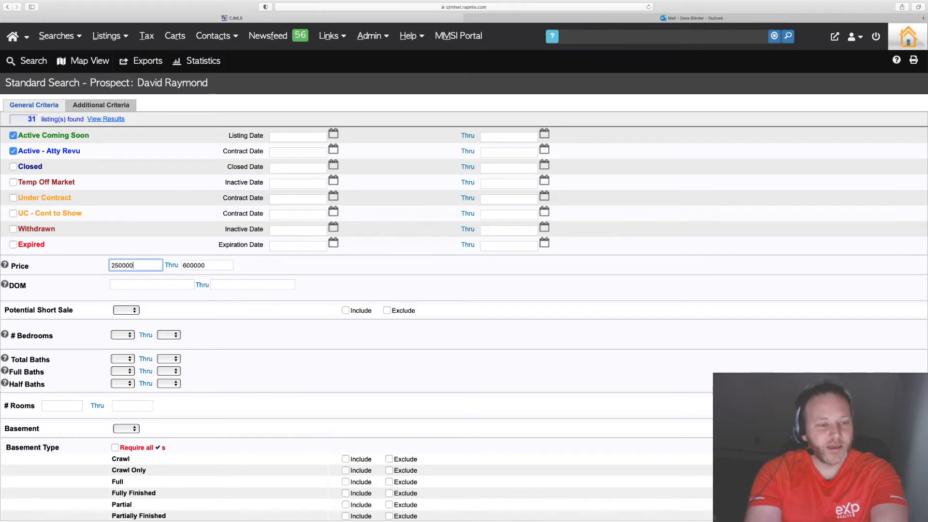
{"action": "key", "text": "Tab"}
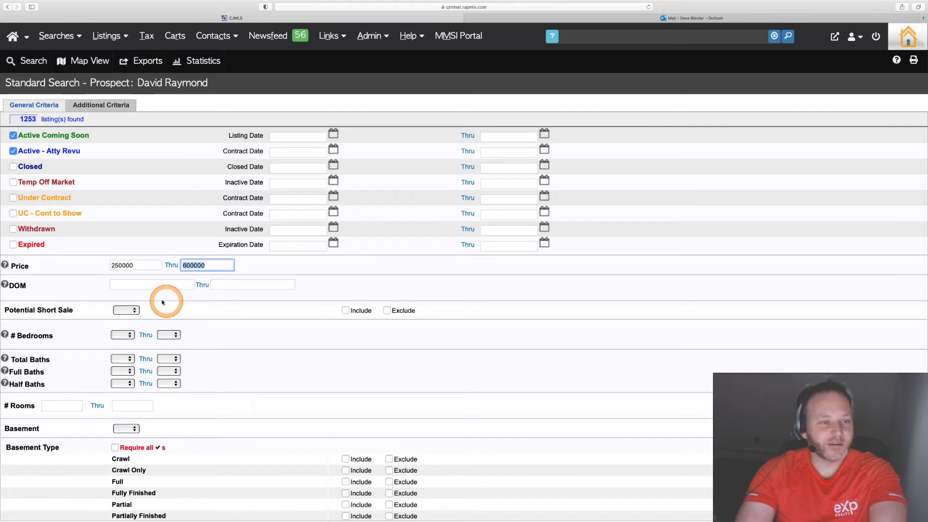
- Set the minimum bedrooms to 3 and the minimum total baths to 2
{"action": "left_click", "coordinate": [148, 285]}
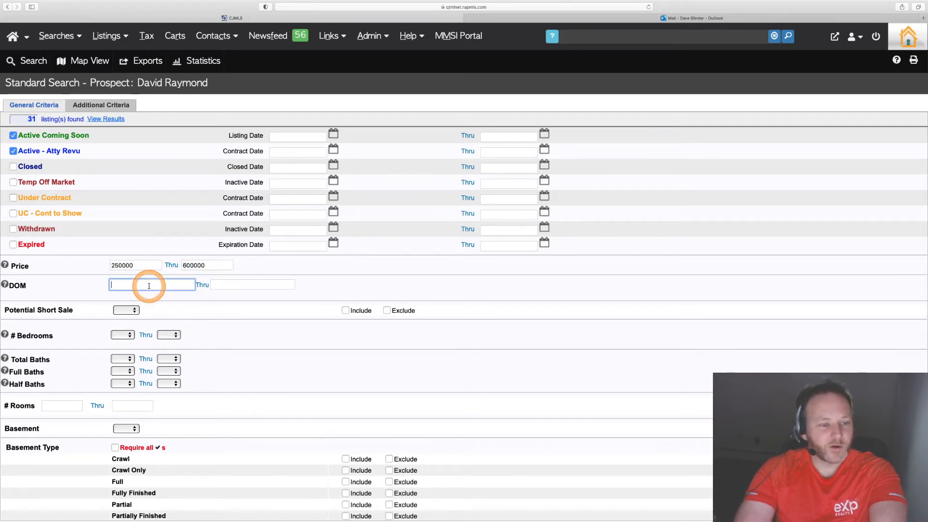
{"action": "left_click", "coordinate": [122, 335]}
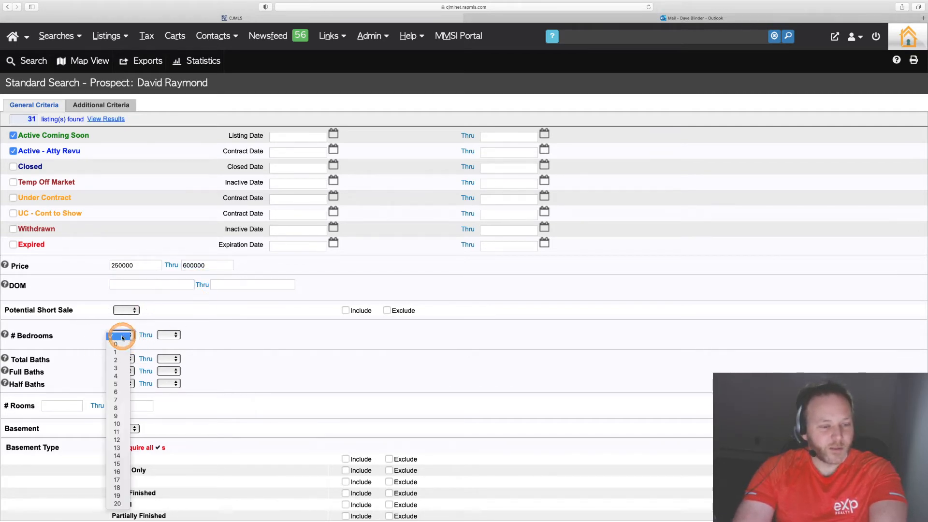
{"action": "left_click", "coordinate": [118, 368]}
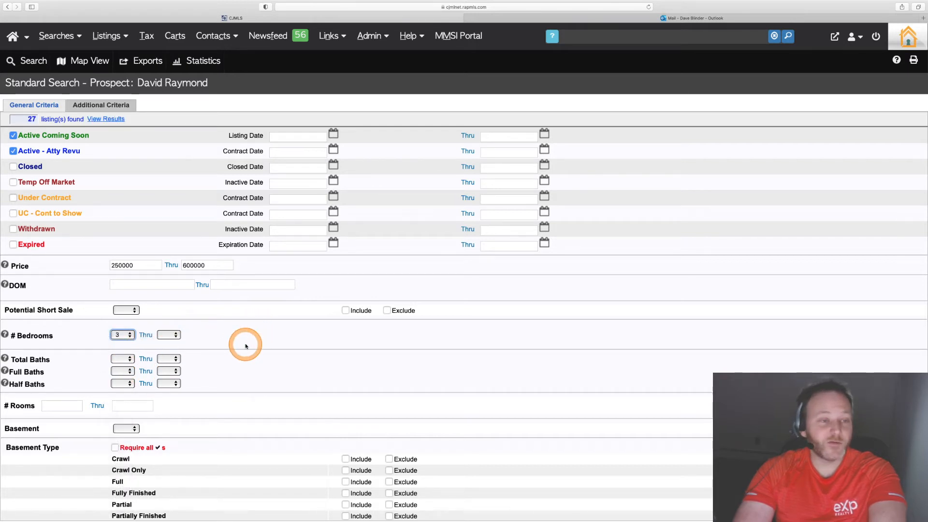
{"action": "left_click", "coordinate": [122, 359]}
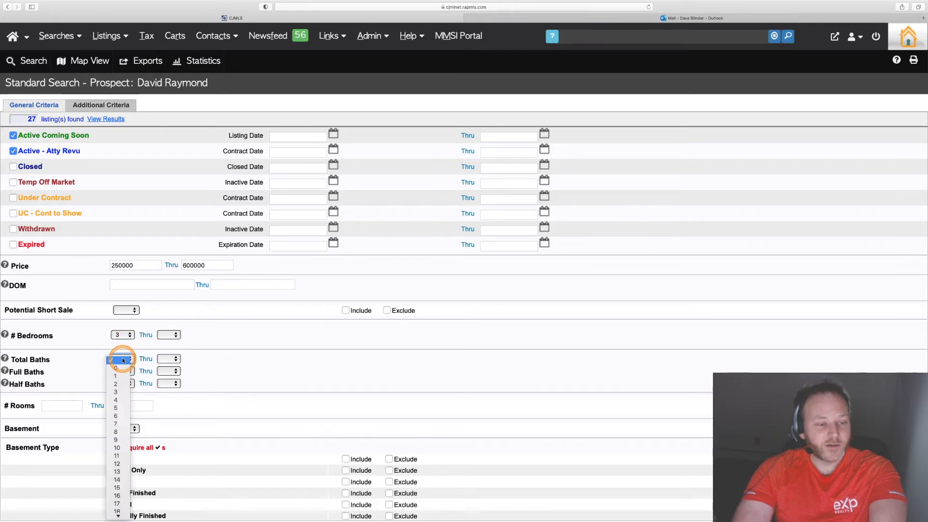
{"action": "left_click", "coordinate": [120, 384]}
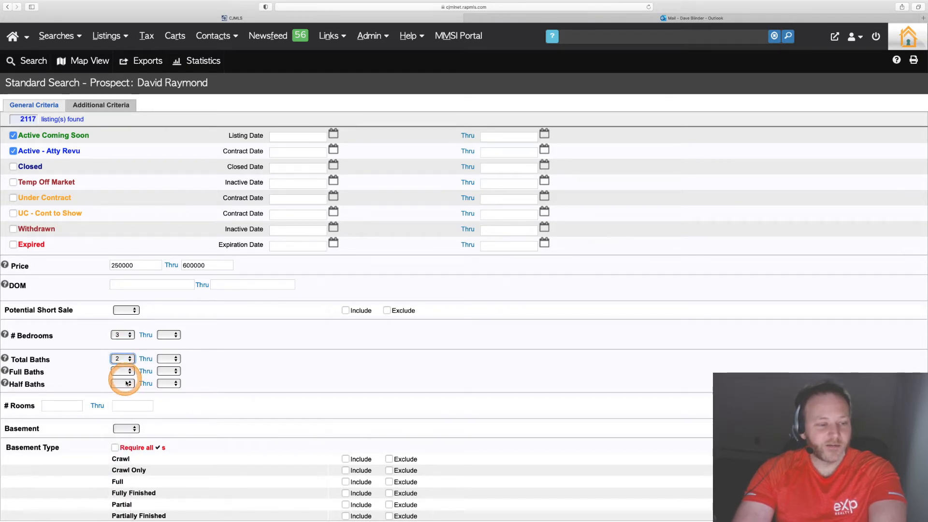
- Set the Basement criterion to Yes
{"action": "scroll", "coordinate": [265, 388], "scroll_direction": "down", "scroll_amount": 5}
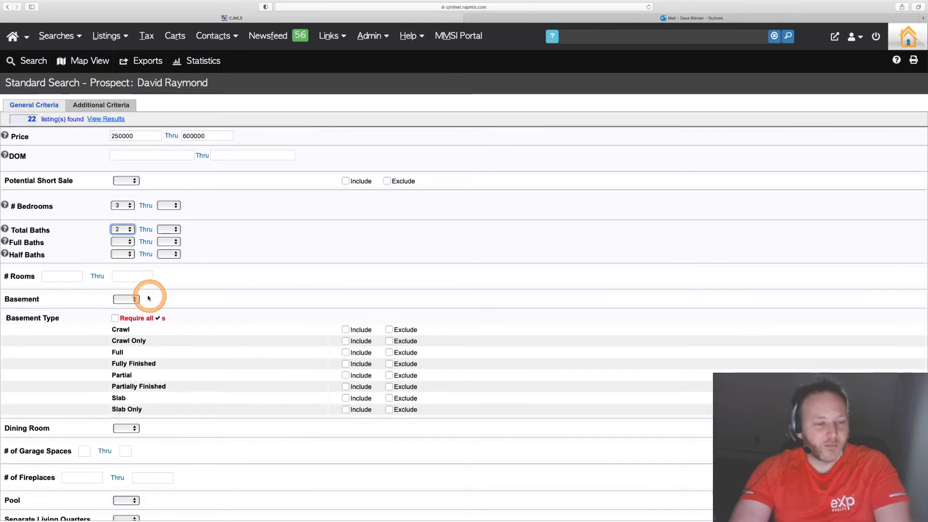
{"action": "left_click", "coordinate": [127, 300]}
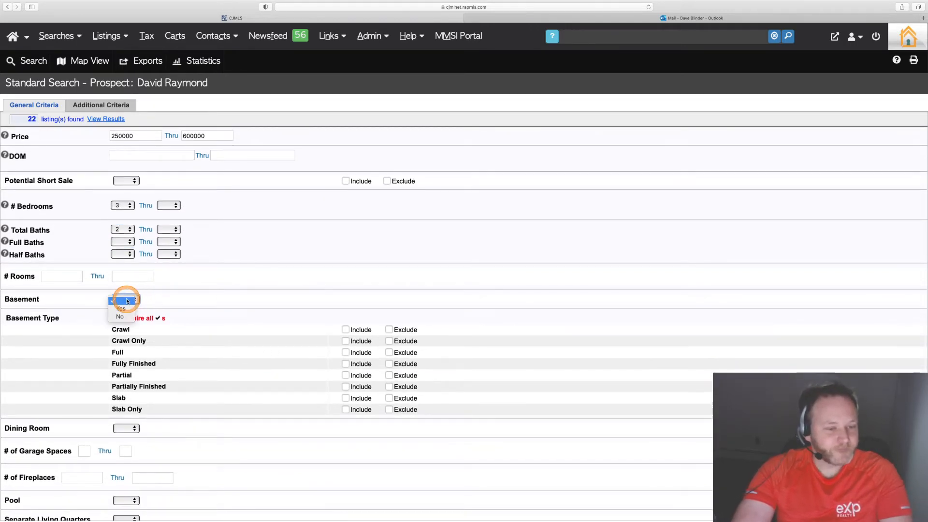
{"action": "left_click", "coordinate": [121, 308]}
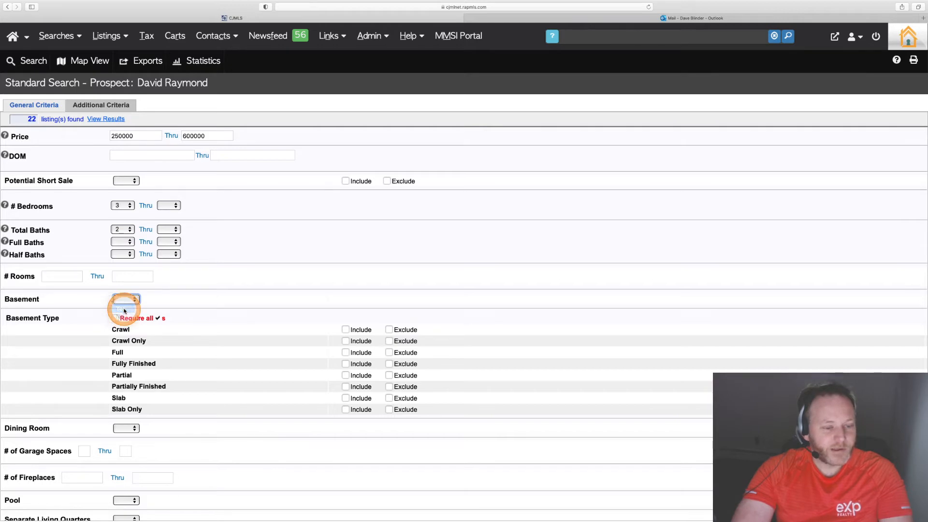
- Scroll through the remaining general search criteria to review the other available filters
{"action": "scroll", "coordinate": [241, 311], "scroll_direction": "down", "scroll_amount": 2}
{"action": "scroll", "coordinate": [242, 310], "scroll_direction": "down", "scroll_amount": 3}
{"action": "scroll", "coordinate": [110, 342], "scroll_direction": "down", "scroll_amount": 10}
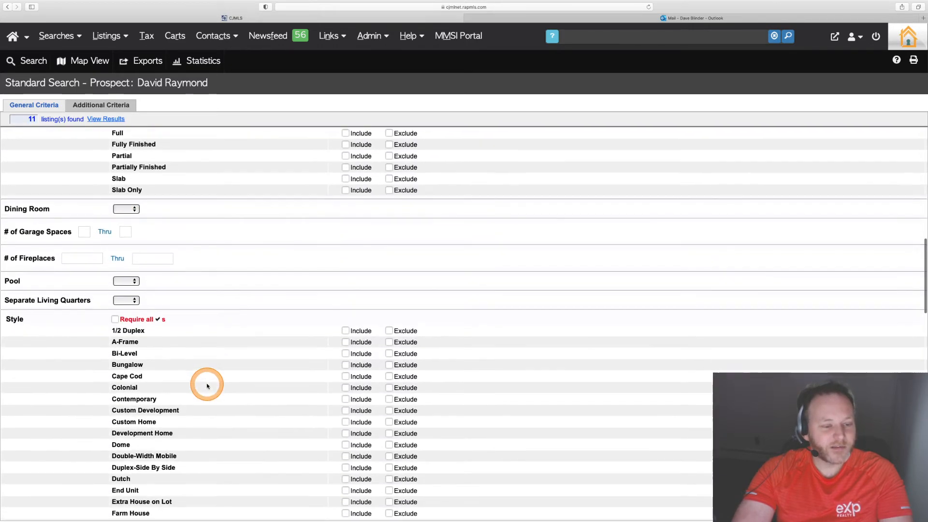
{"action": "scroll", "coordinate": [206, 385], "scroll_direction": "down", "scroll_amount": 6}
{"action": "scroll", "coordinate": [207, 385], "scroll_direction": "up", "scroll_amount": 5}
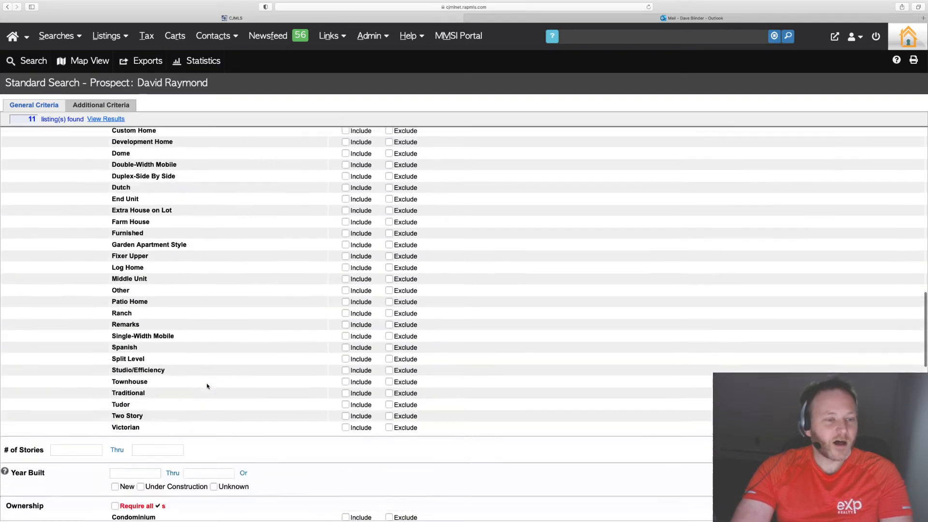
{"action": "scroll", "coordinate": [206, 385], "scroll_direction": "down", "scroll_amount": 13}
{"action": "scroll", "coordinate": [207, 383], "scroll_direction": "down", "scroll_amount": 5}
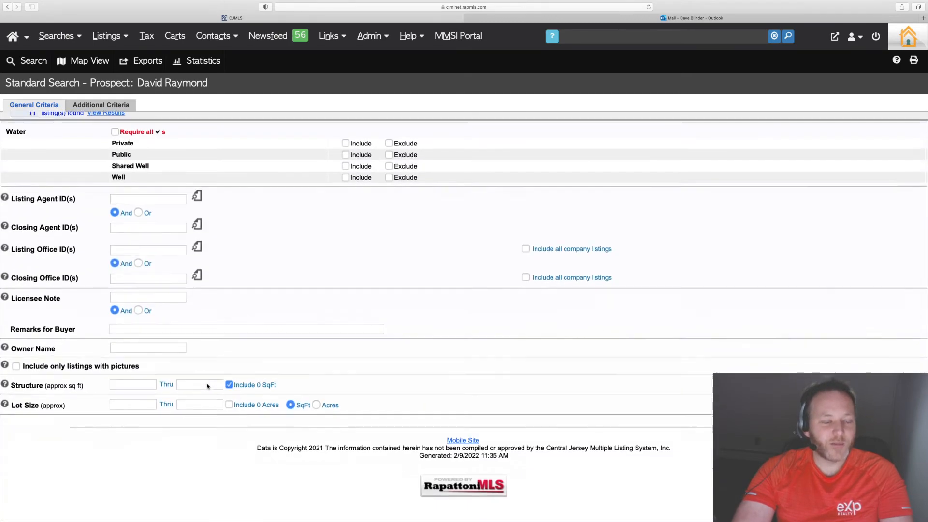
{"action": "scroll", "coordinate": [207, 383], "scroll_direction": "up", "scroll_amount": 20}
{"action": "left_click", "coordinate": [269, 327]}
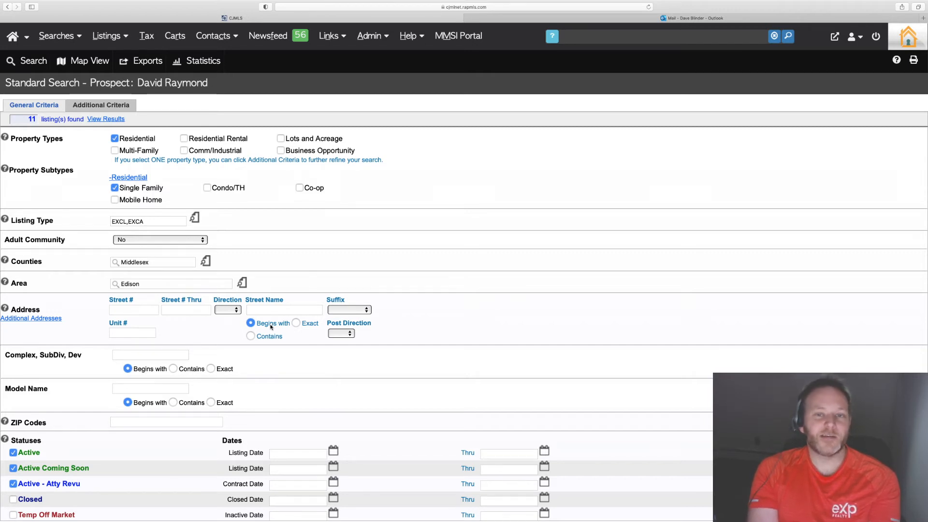
{"action": "left_click", "coordinate": [1, 343]}
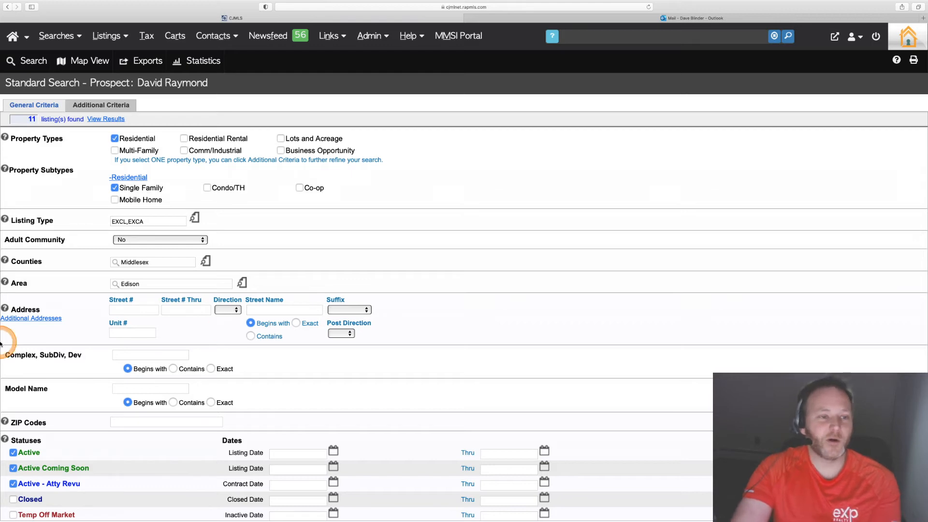
- Browse the Additional Criteria filters, then return to the General Criteria
{"action": "left_click", "coordinate": [92, 107]}
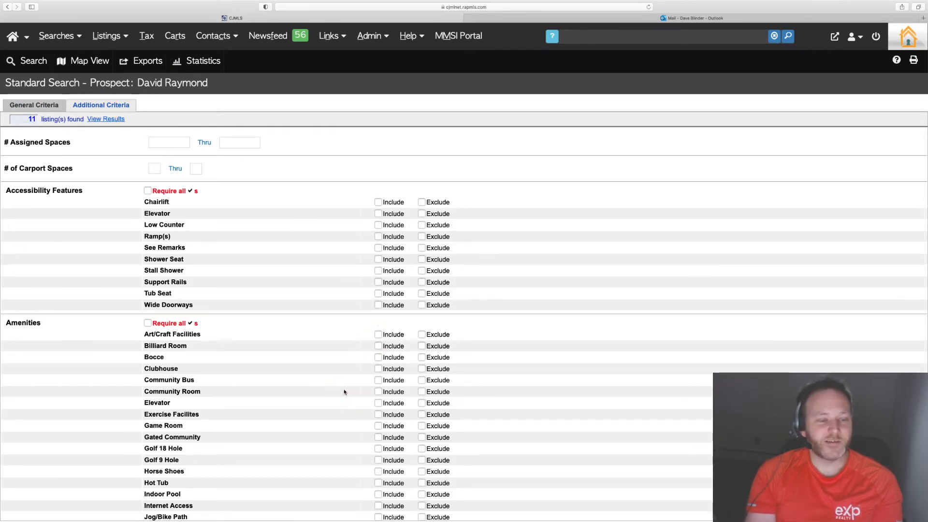
{"action": "scroll", "coordinate": [344, 391], "scroll_direction": "down", "scroll_amount": 15}
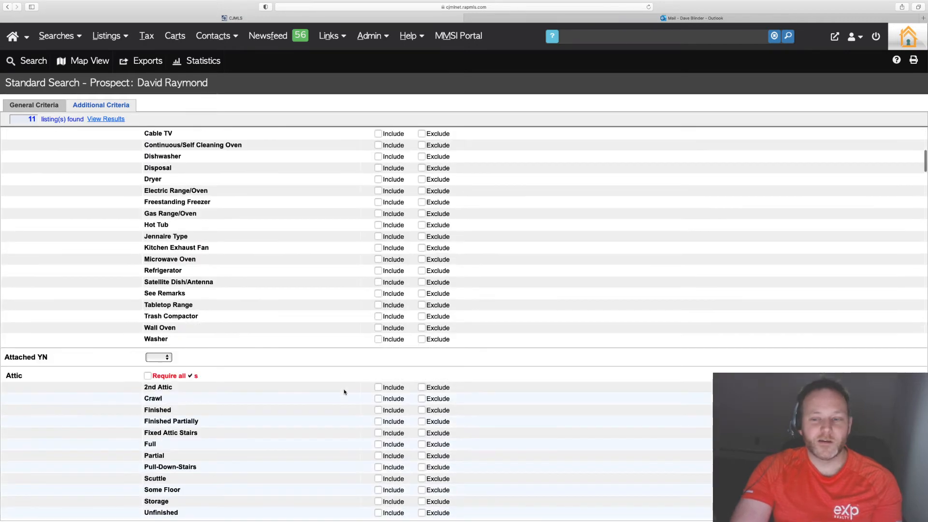
{"action": "scroll", "coordinate": [344, 392], "scroll_direction": "down", "scroll_amount": 5}
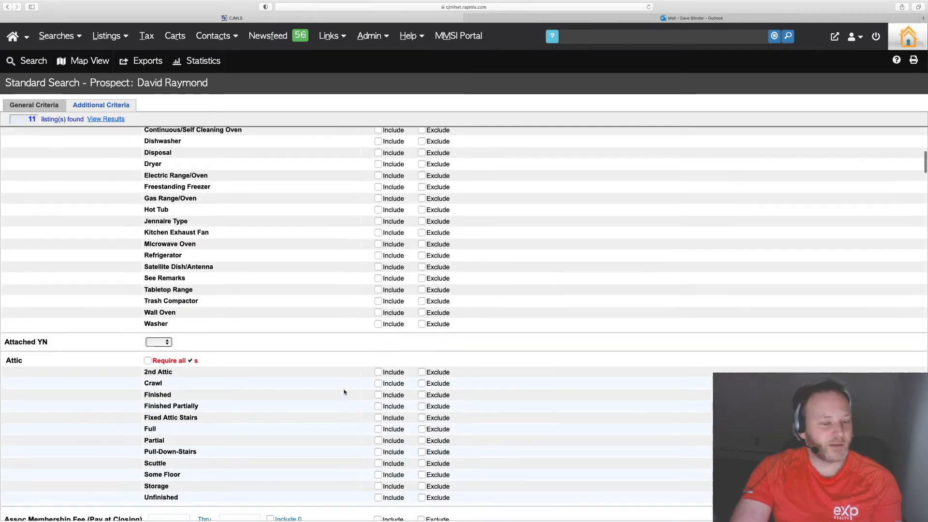
{"action": "scroll", "coordinate": [345, 392], "scroll_direction": "down", "scroll_amount": 20}
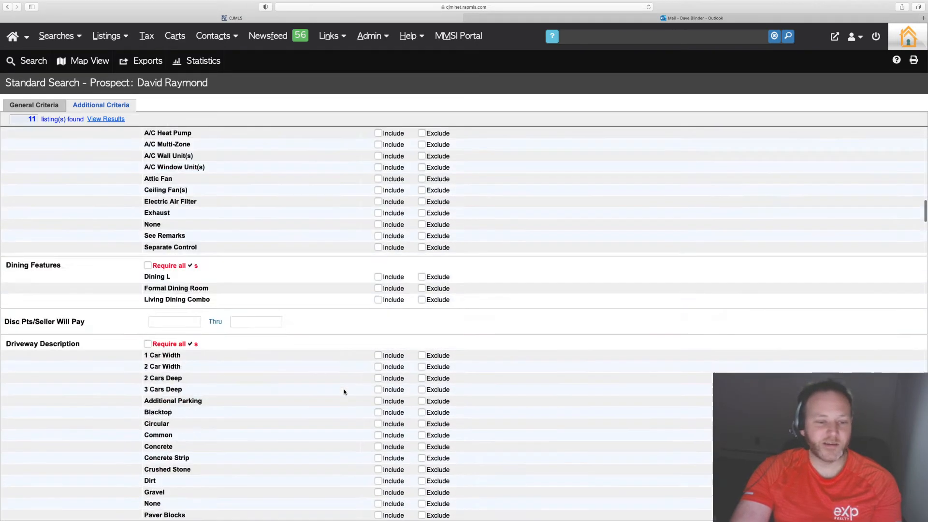
{"action": "scroll", "coordinate": [344, 391], "scroll_direction": "down", "scroll_amount": 16}
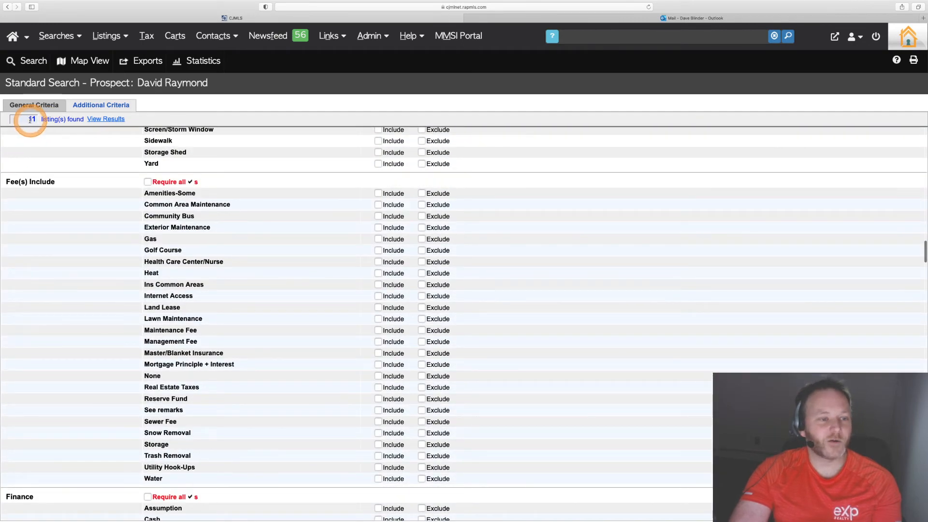
{"action": "scroll", "coordinate": [332, 192], "scroll_direction": "up", "scroll_amount": 20}
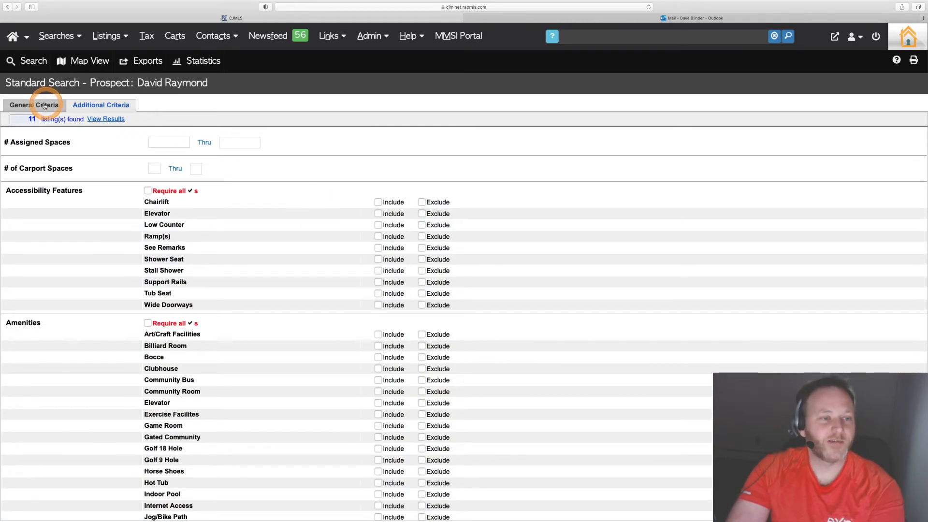
{"action": "left_click", "coordinate": [41, 105]}
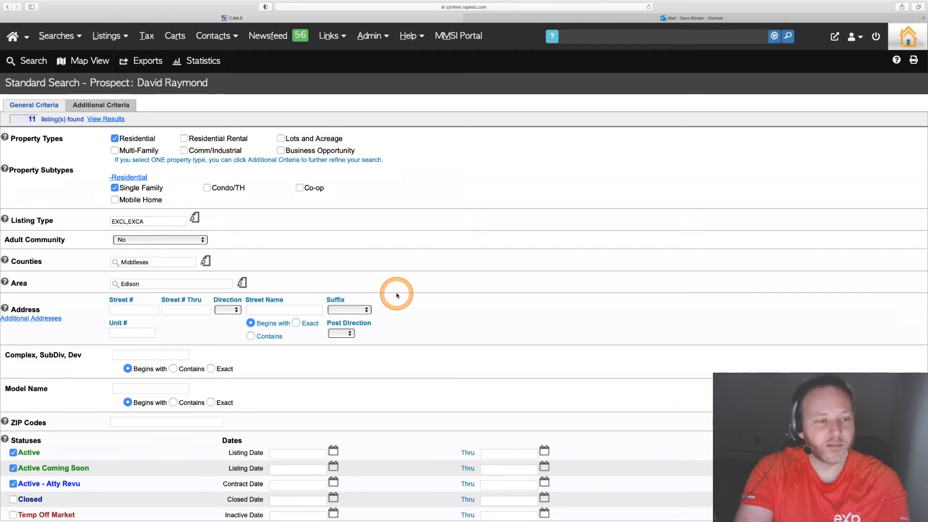
- Review the full set of general search criteria entered for the prospect
{"action": "key", "text": "super+minus"}
{"action": "scroll", "coordinate": [396, 295], "scroll_direction": "down", "scroll_amount": 10}
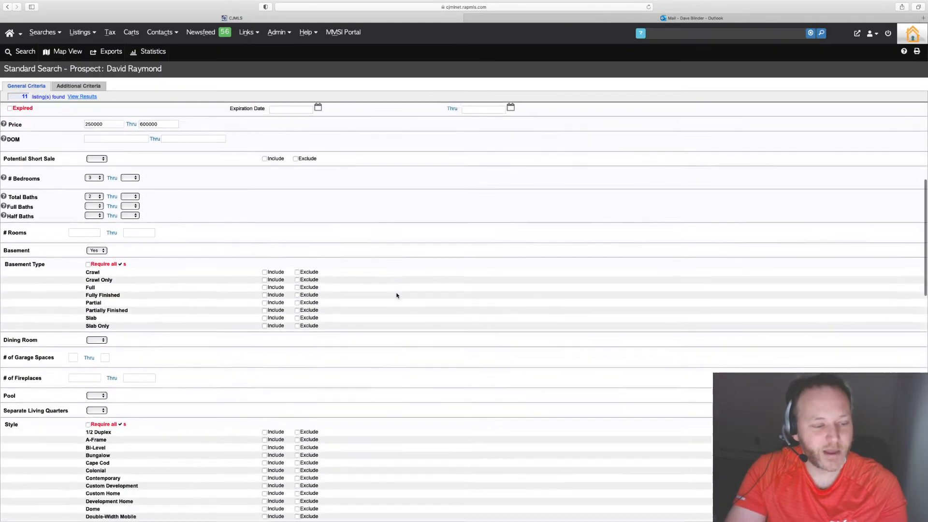
{"action": "scroll", "coordinate": [396, 294], "scroll_direction": "down", "scroll_amount": 20}
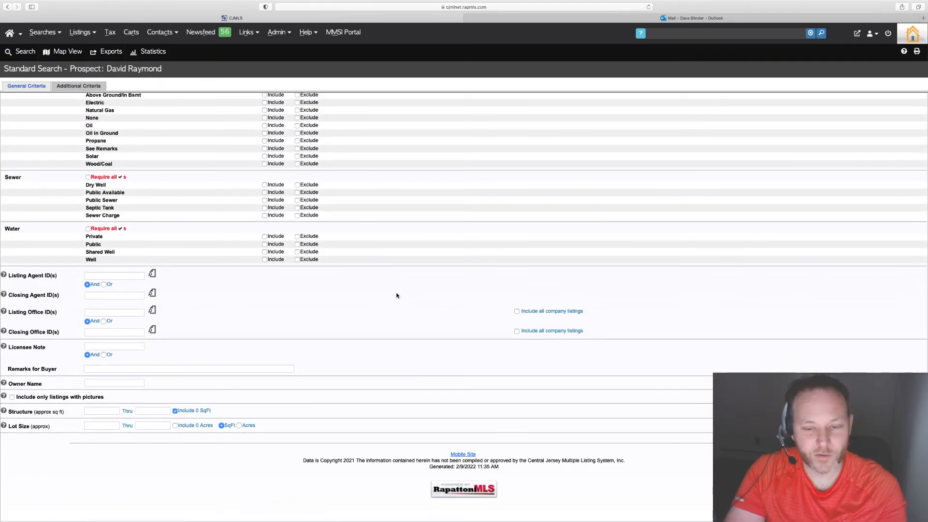
{"action": "scroll", "coordinate": [396, 297], "scroll_direction": "up", "scroll_amount": 20}
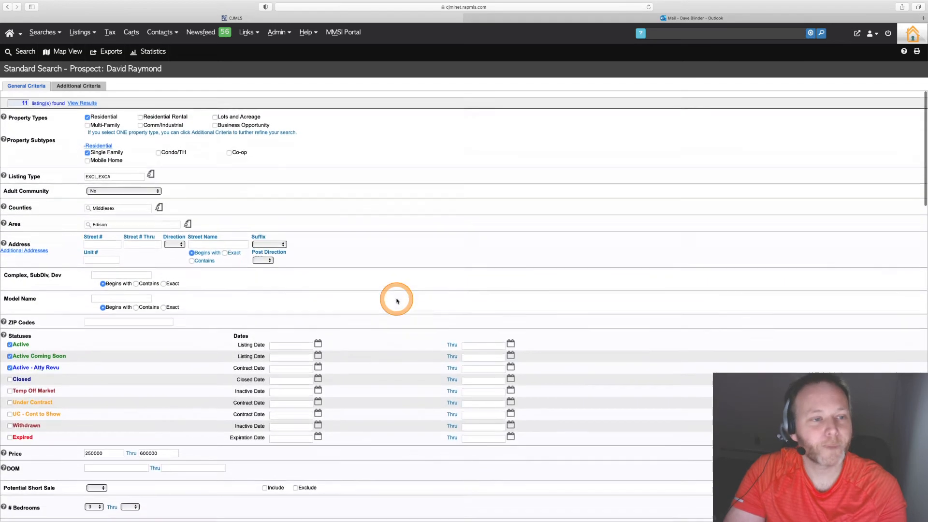
- View the matching listings and set the invitation subject to Edison NJ Listings For You
{"action": "left_click", "coordinate": [76, 98]}
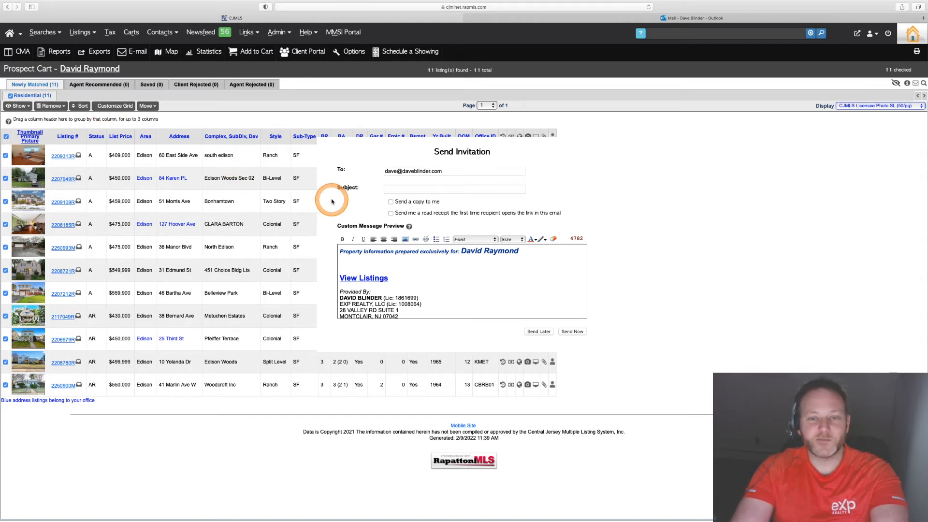
{"action": "left_click", "coordinate": [417, 190]}
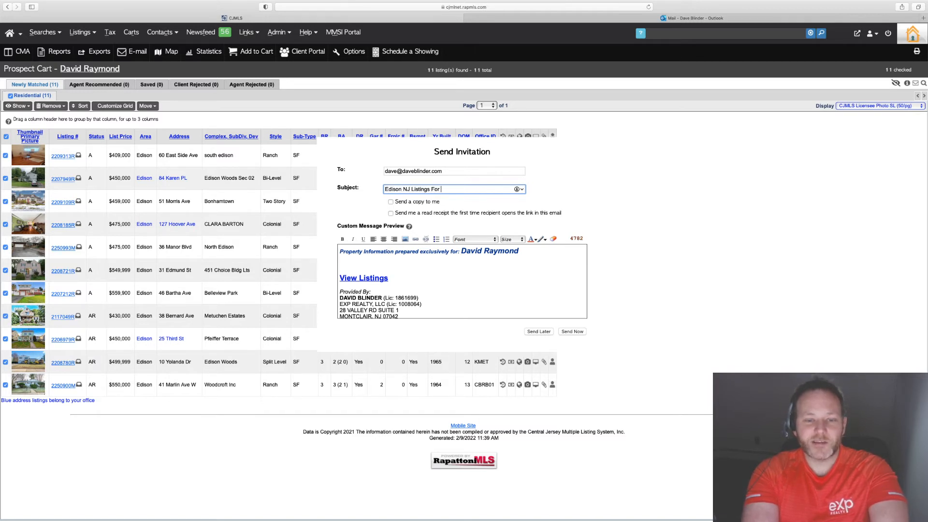
{"action": "key", "text": "BackSpace"}
{"action": "key", "text": "BackSpace"}
{"action": "type", "text": "o"}
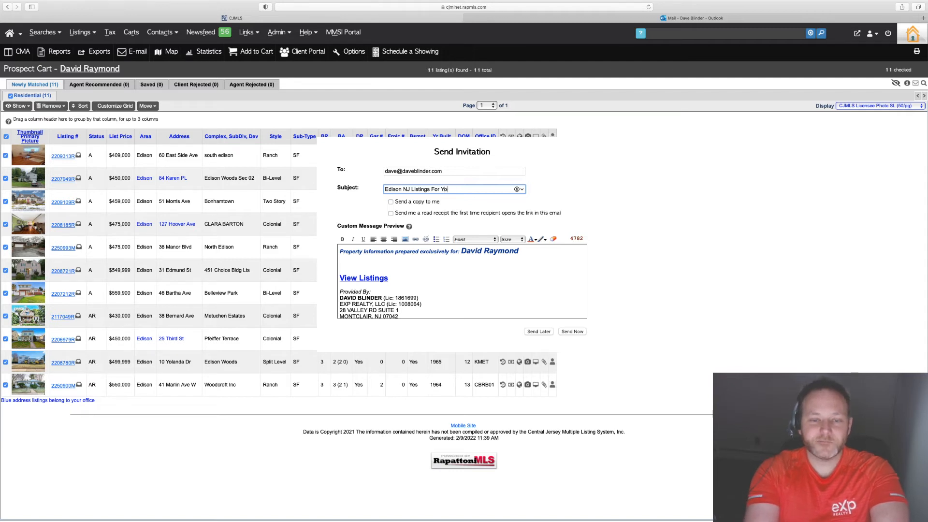
{"action": "type", "text": "u"}
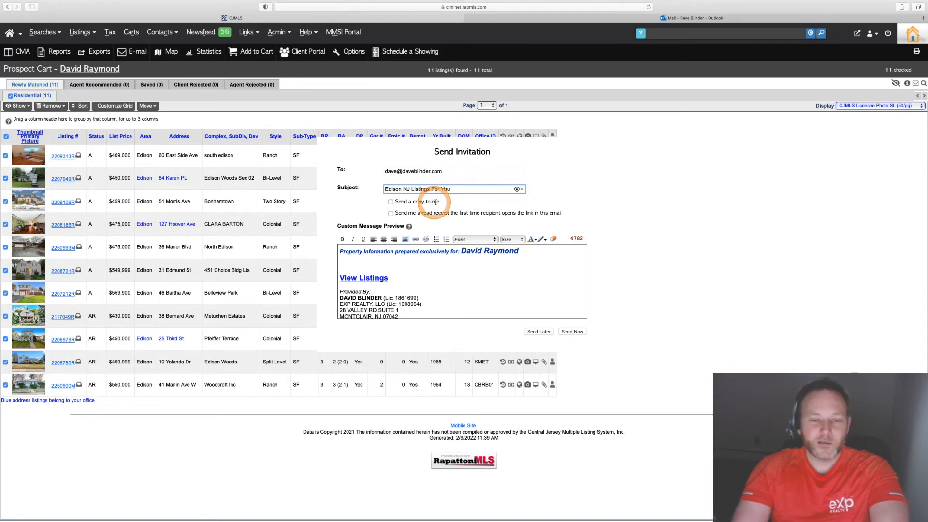
- Add a personal message above the listings, greeting the prospect, sharing the newest listings and asking which homes they'd like to tour
{"action": "left_click", "coordinate": [344, 253]}
{"action": "key", "text": "Return"}
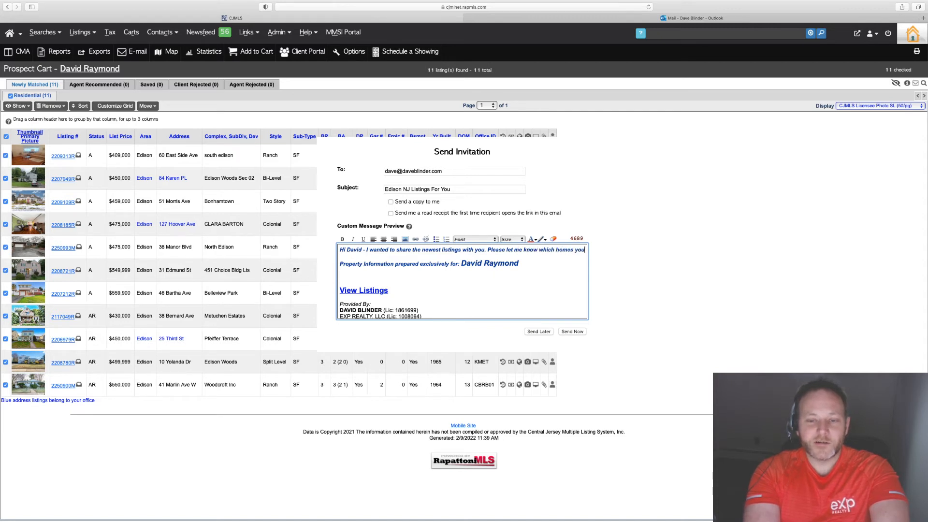
{"action": "type", "text": "'d like to tour with me."}
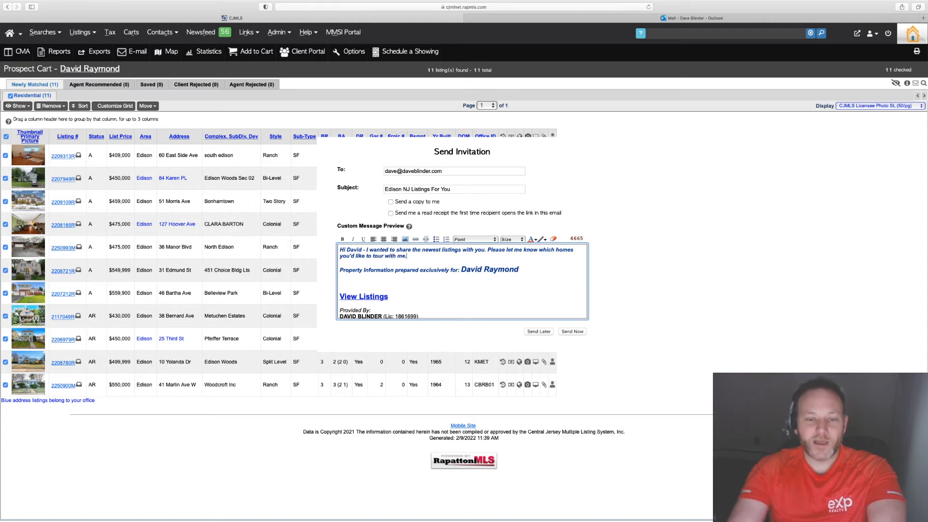
{"action": "scroll", "coordinate": [429, 295], "scroll_direction": "down", "scroll_amount": 3}
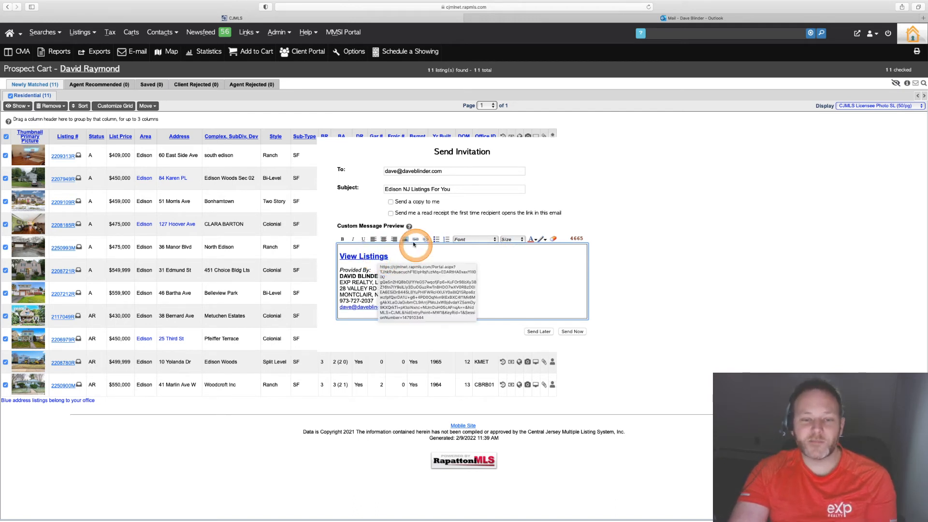
- Enable the read receipt option, then send the invitation immediately and close the confirmation
{"action": "left_click", "coordinate": [391, 214]}
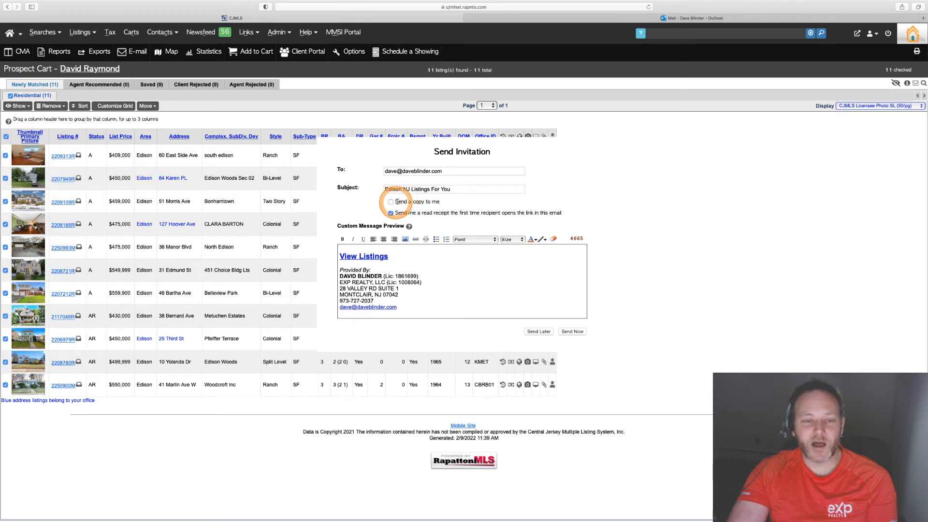
{"action": "left_click", "coordinate": [433, 259]}
{"action": "scroll", "coordinate": [433, 259], "scroll_direction": "down", "scroll_amount": 3}
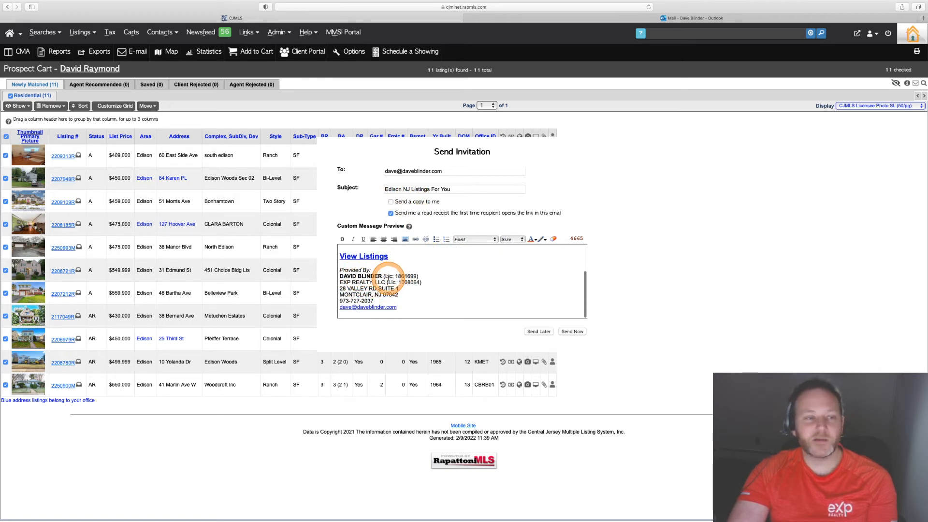
{"action": "scroll", "coordinate": [388, 278], "scroll_direction": "up", "scroll_amount": 3}
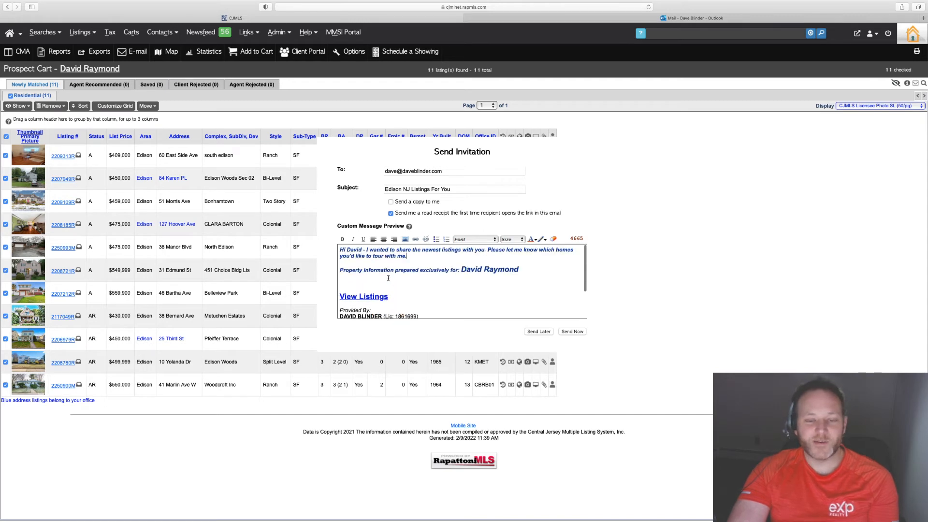
{"action": "scroll", "coordinate": [388, 277], "scroll_direction": "down", "scroll_amount": 3}
{"action": "scroll", "coordinate": [388, 277], "scroll_direction": "up", "scroll_amount": 3}
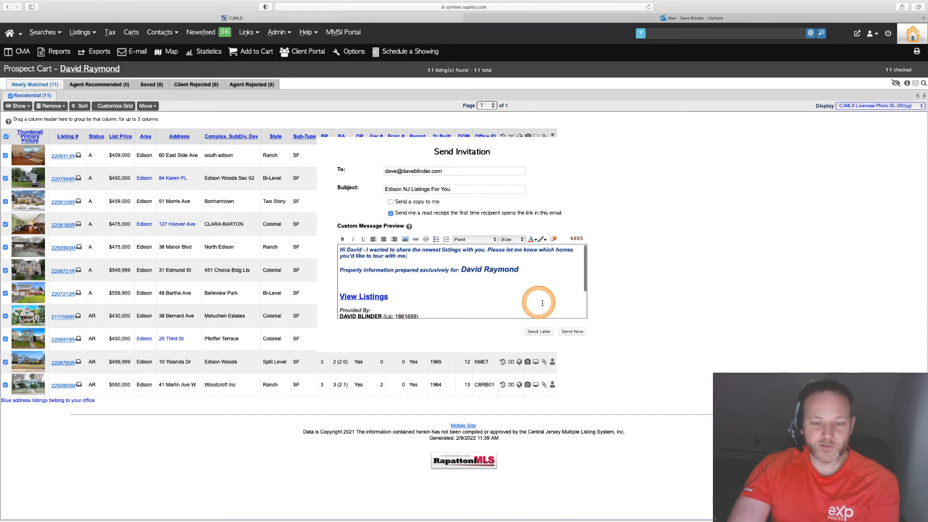
{"action": "left_click", "coordinate": [574, 332]}
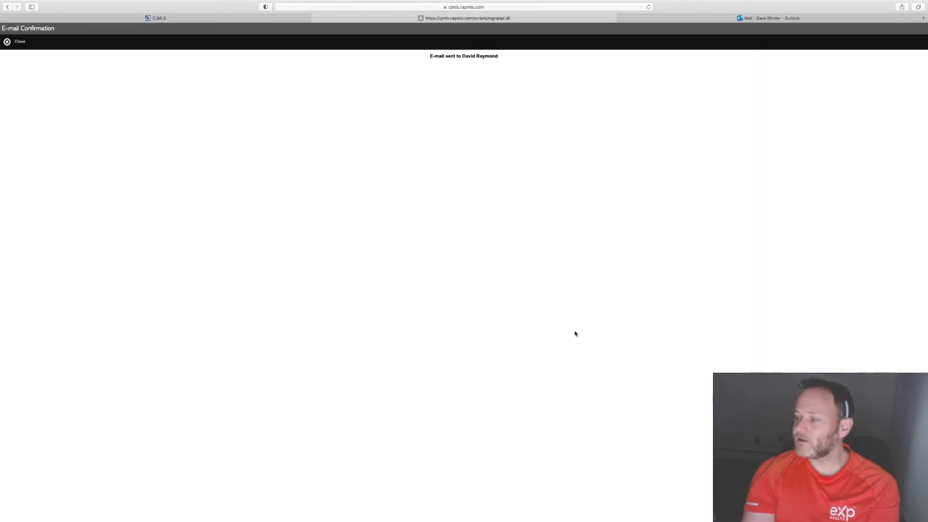
{"action": "left_click", "coordinate": [23, 47]}
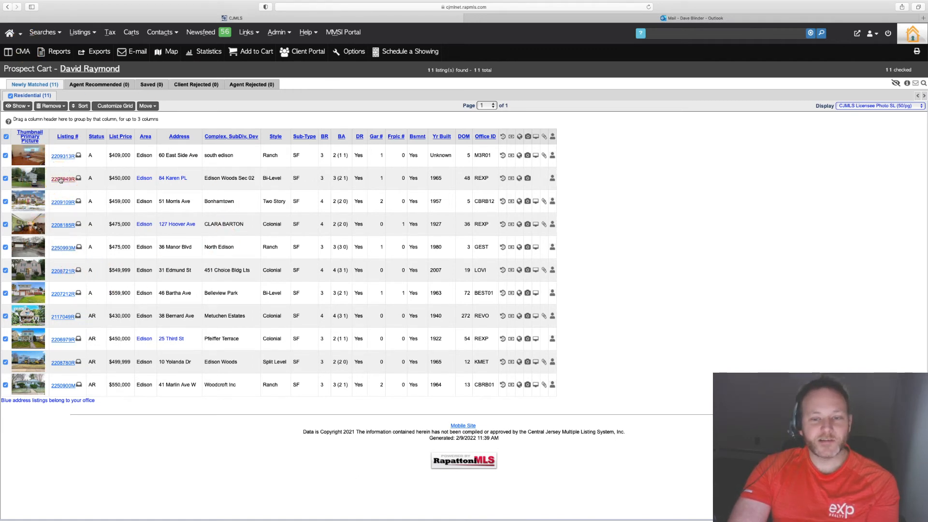
{"action": "left_click", "coordinate": [66, 157]}
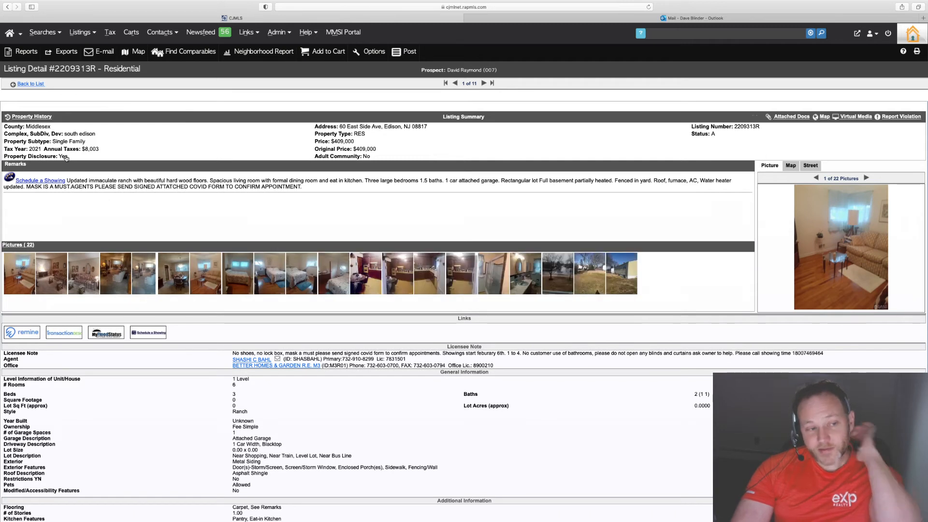
{"action": "left_click", "coordinate": [64, 181]}
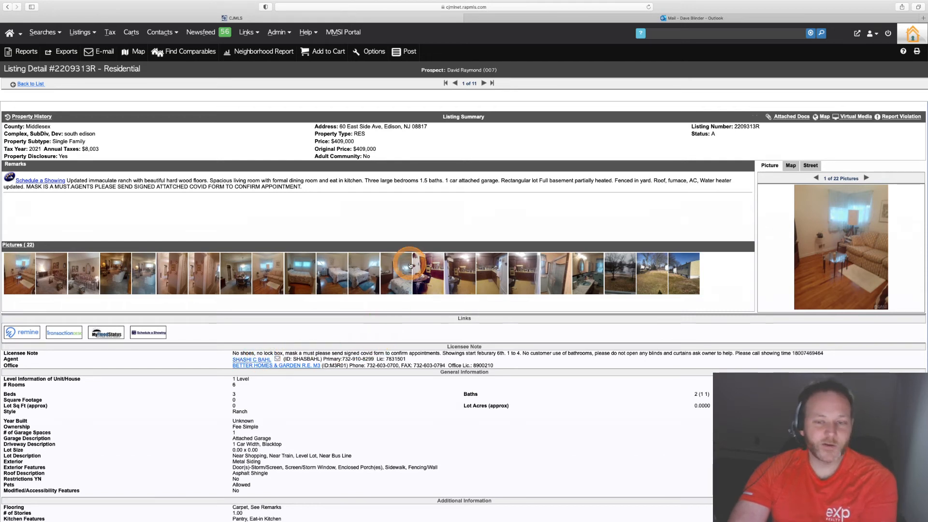
{"action": "scroll", "coordinate": [234, 320], "scroll_direction": "down", "scroll_amount": 5}
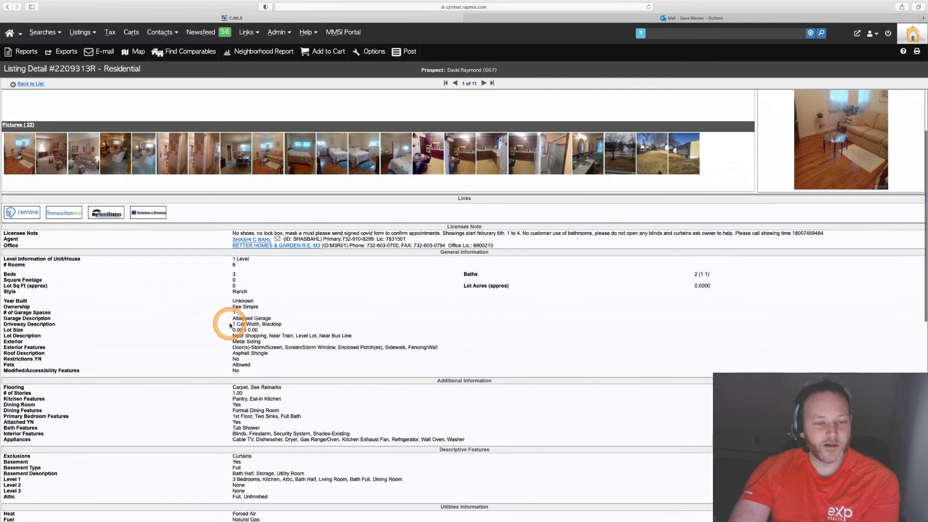
{"action": "scroll", "coordinate": [290, 300], "scroll_direction": "down", "scroll_amount": 3}
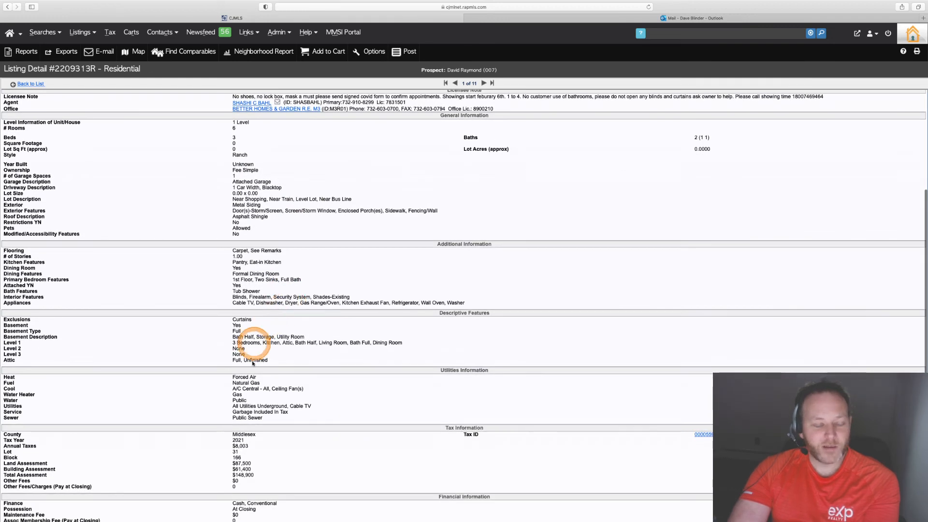
{"action": "scroll", "coordinate": [265, 425], "scroll_direction": "down", "scroll_amount": 2}
{"action": "scroll", "coordinate": [243, 410], "scroll_direction": "down", "scroll_amount": 5}
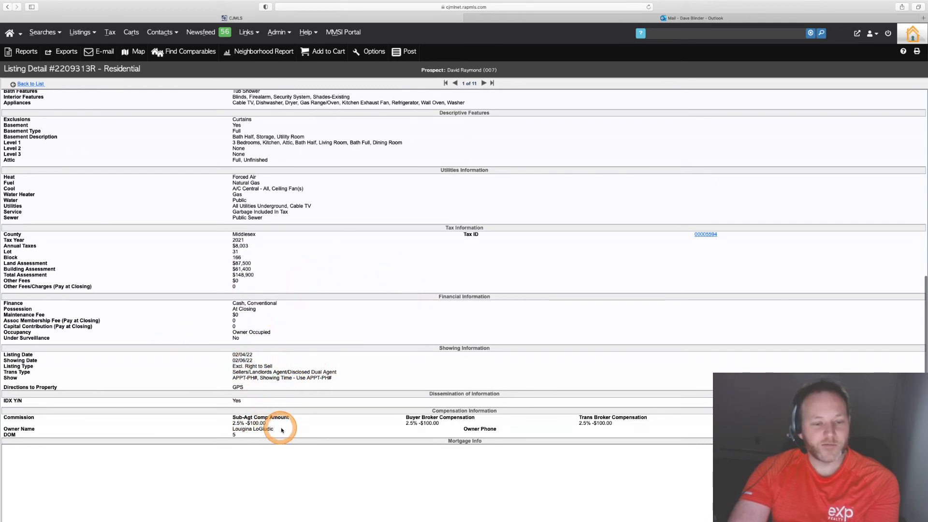
{"action": "scroll", "coordinate": [357, 214], "scroll_direction": "up", "scroll_amount": 4}
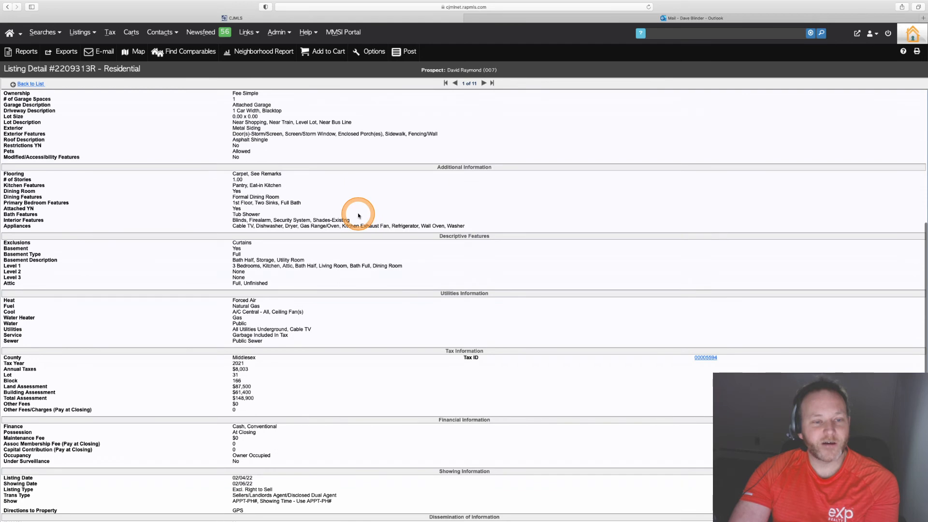
{"action": "scroll", "coordinate": [358, 215], "scroll_direction": "up", "scroll_amount": 8}
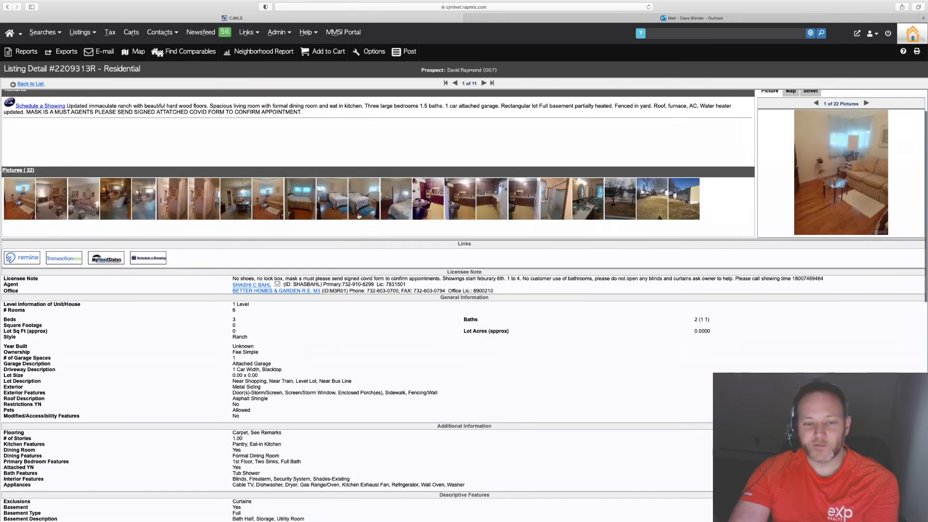
{"action": "scroll", "coordinate": [359, 215], "scroll_direction": "up", "scroll_amount": 2}
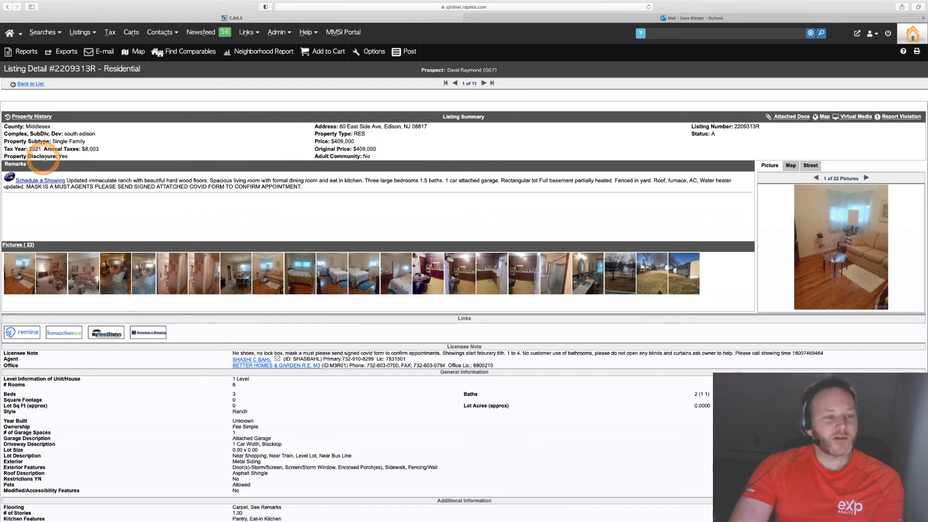
{"action": "left_click_drag", "start_coordinate": [71, 157], "coordinate": [7, 159]}
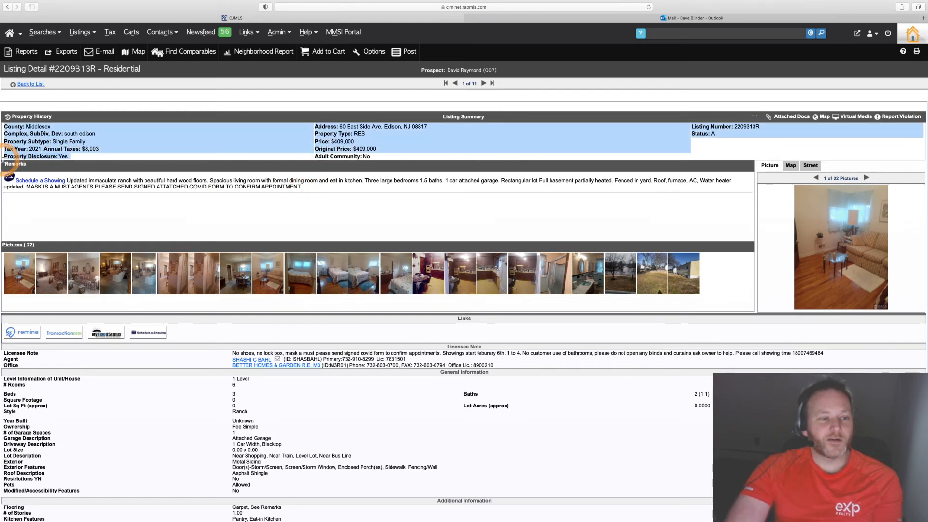
{"action": "left_click", "coordinate": [191, 146]}
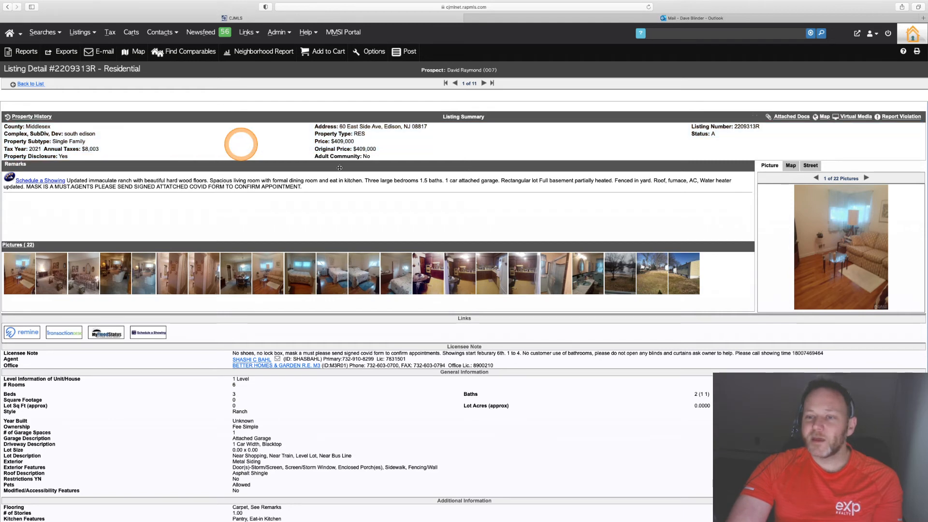
- View the listing's attached documents, then return to the listing detail page
{"action": "left_click", "coordinate": [776, 118]}
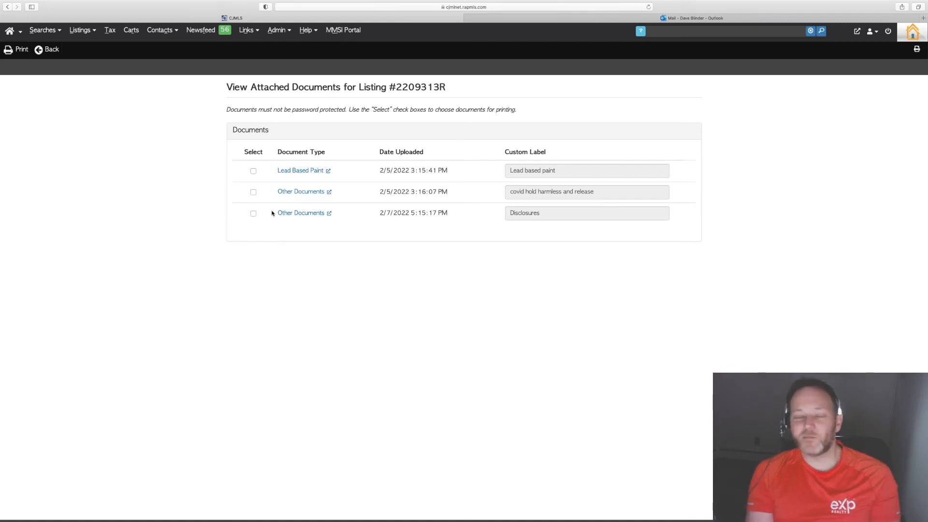
{"action": "left_click", "coordinate": [52, 50]}
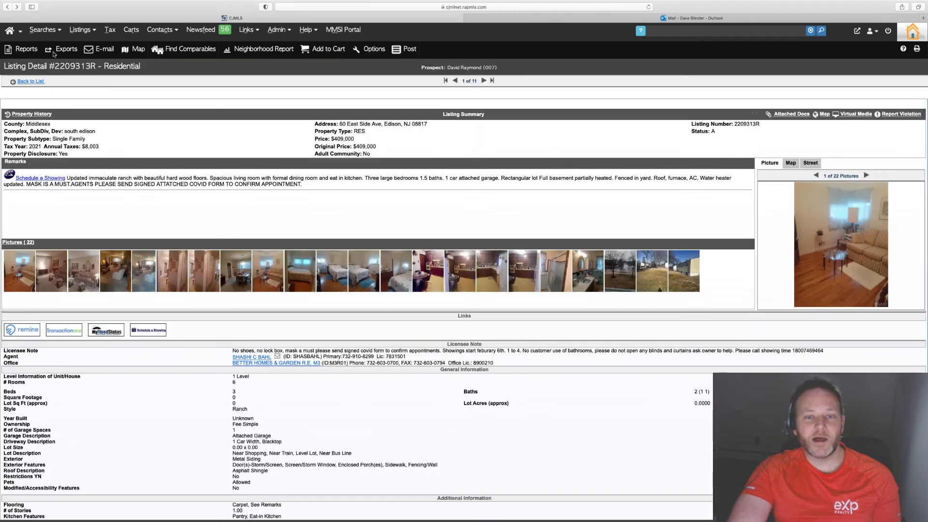
{"action": "scroll", "coordinate": [310, 284], "scroll_direction": "down", "scroll_amount": 15}
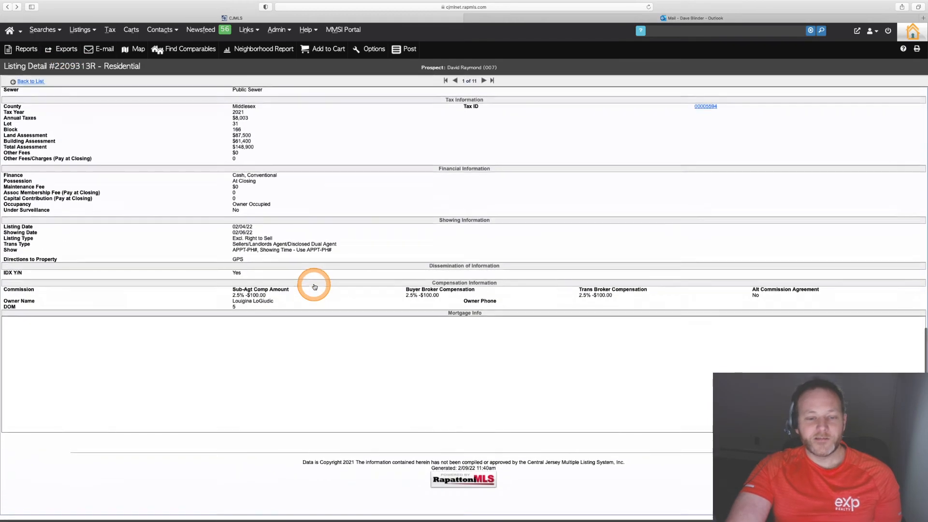
{"action": "scroll", "coordinate": [314, 286], "scroll_direction": "up", "scroll_amount": 15}
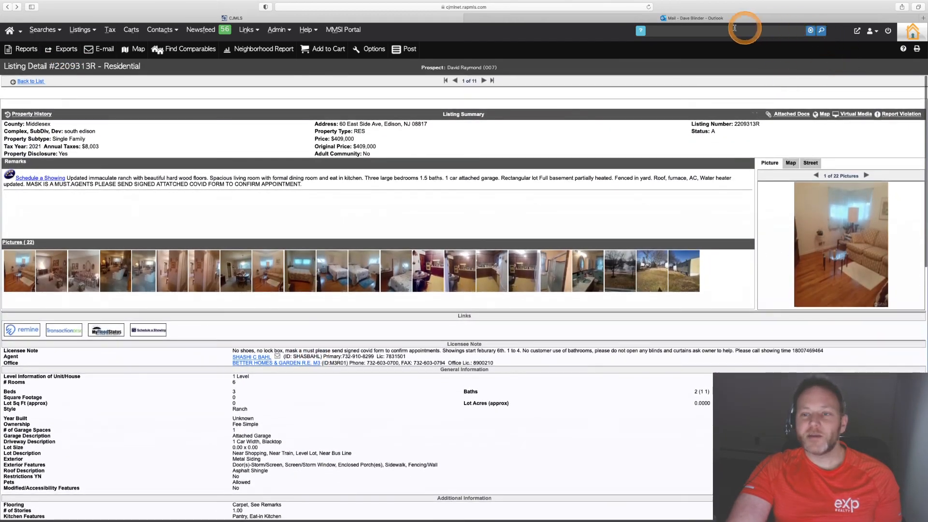
- Switch to Outlook and open the received Edison NJ Listings For You invitation email to inspect it
{"action": "left_click", "coordinate": [657, 19]}
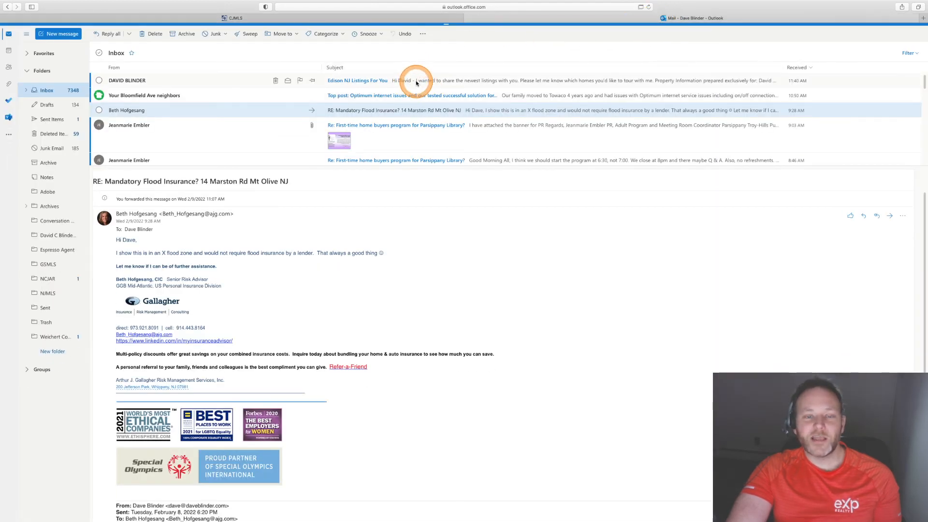
{"action": "double_click", "coordinate": [416, 83]}
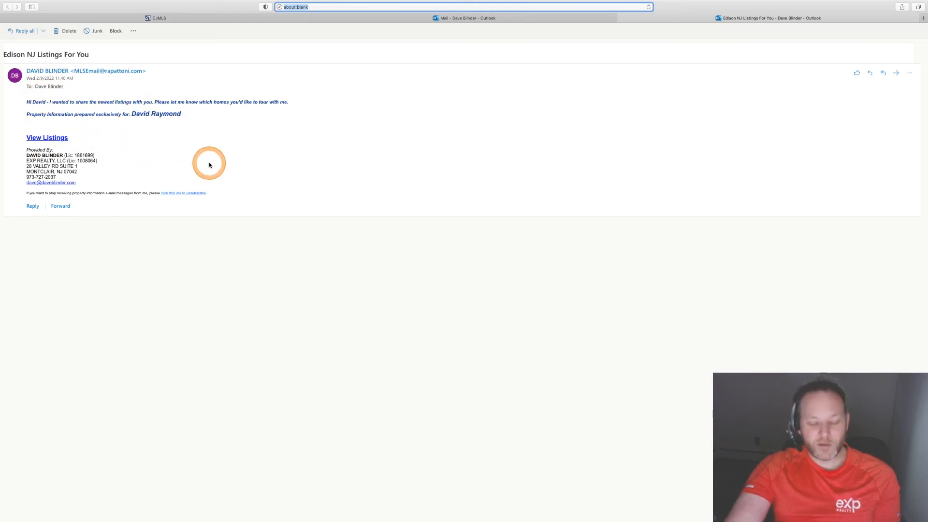
{"action": "key", "text": "super+plus"}
{"action": "key", "text": "super+plus"}
{"action": "key", "text": "super+plus"}
{"action": "key", "text": "super+plus"}
{"action": "key", "text": "super+plus"}
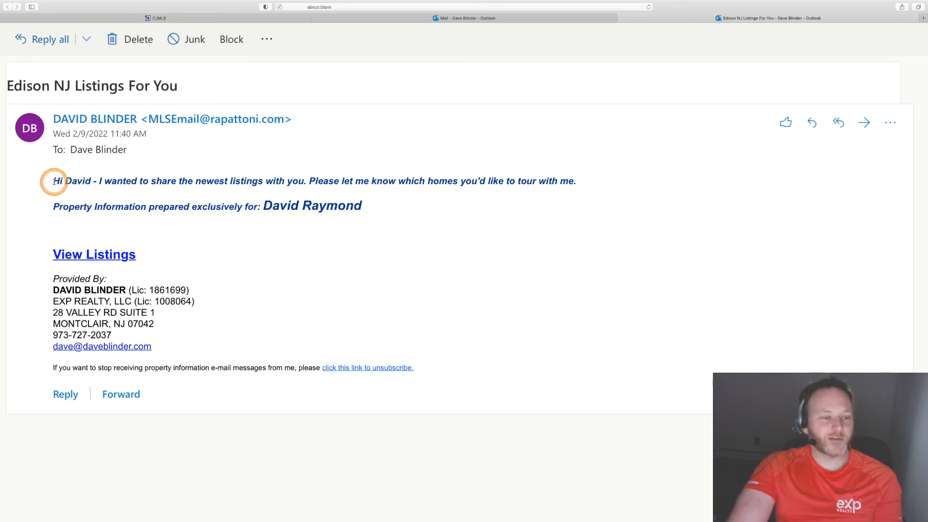
{"action": "left_click_drag", "start_coordinate": [55, 181], "coordinate": [360, 208]}
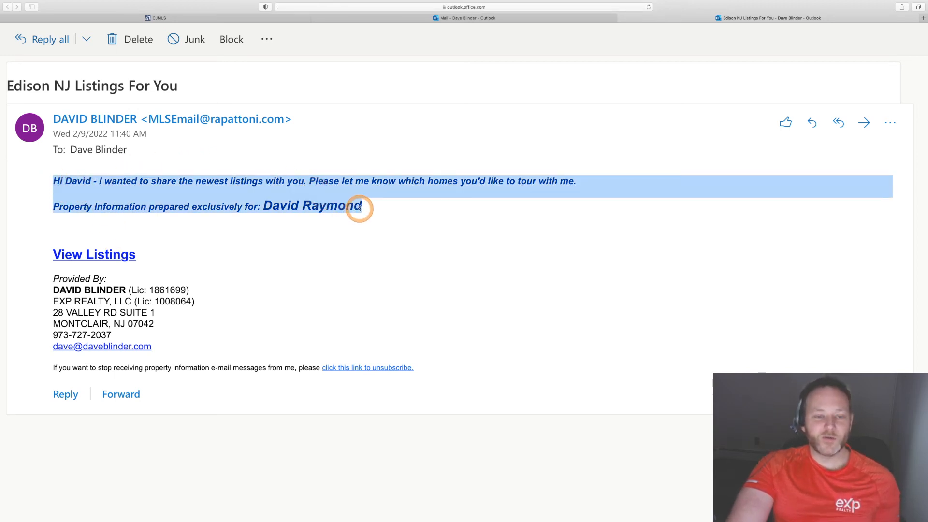
{"action": "left_click", "coordinate": [360, 208]}
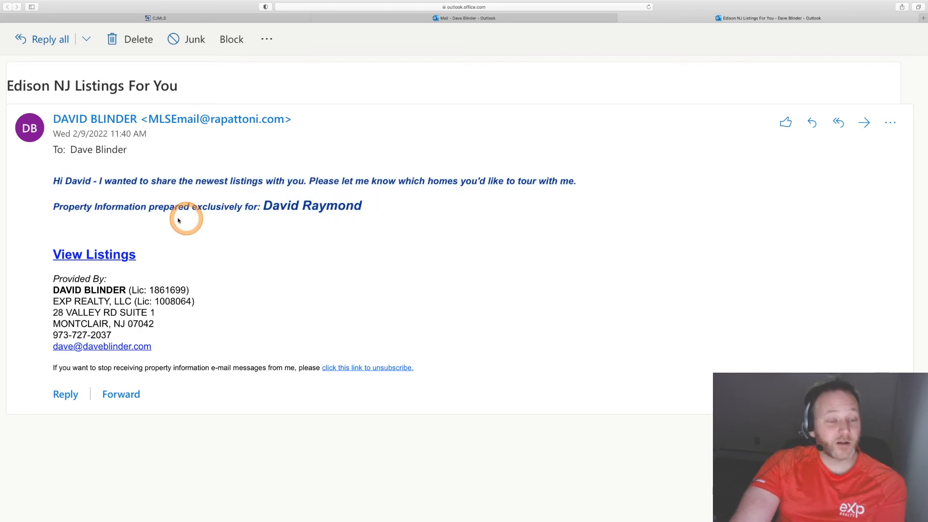
- Open the client portal through the email's View Listings link and browse the newly matched listings
{"action": "left_click", "coordinate": [91, 256]}
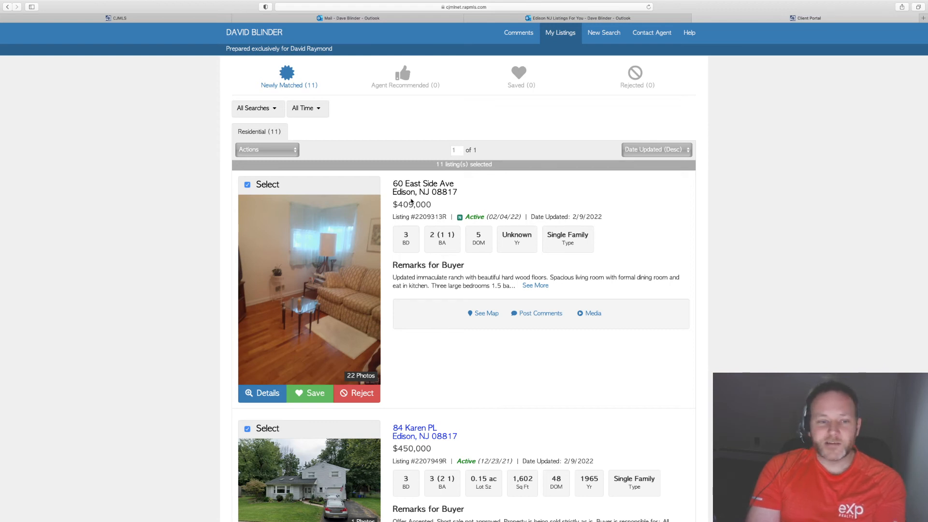
{"action": "left_click_drag", "start_coordinate": [482, 191], "coordinate": [534, 207]}
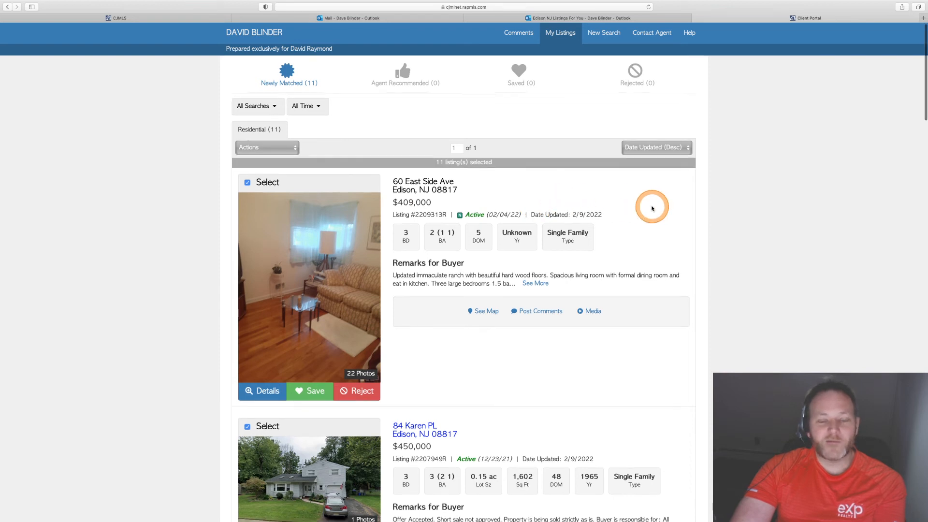
{"action": "scroll", "coordinate": [650, 207], "scroll_direction": "down", "scroll_amount": 3}
{"action": "scroll", "coordinate": [651, 207], "scroll_direction": "up", "scroll_amount": 2}
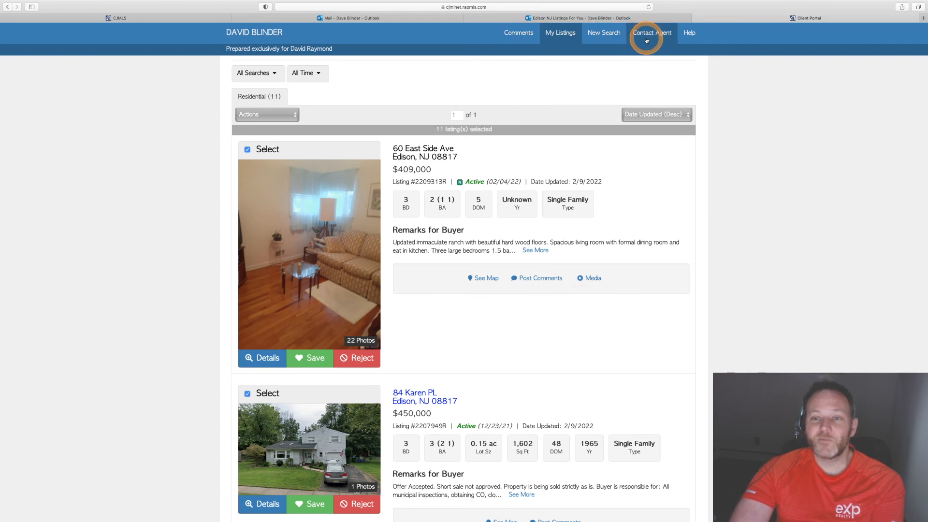
{"action": "scroll", "coordinate": [488, 188], "scroll_direction": "down", "scroll_amount": 3}
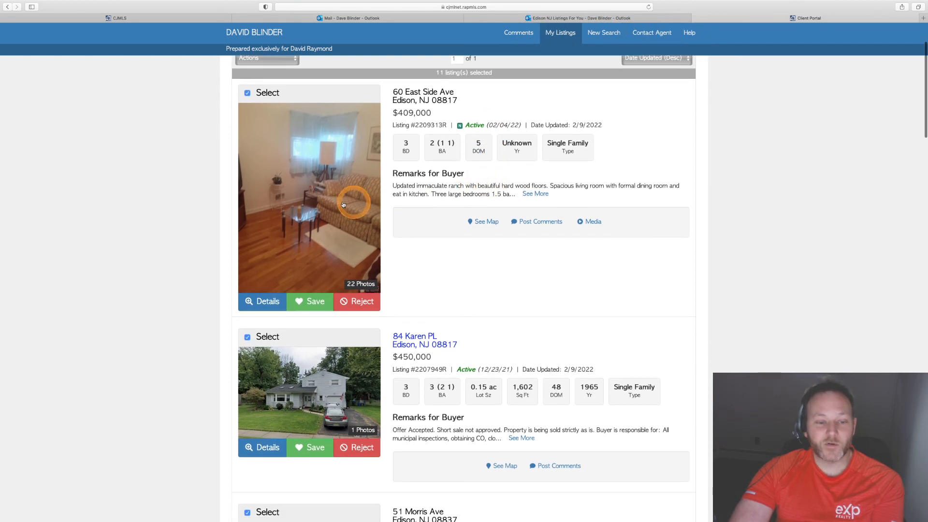
{"action": "left_click", "coordinate": [269, 301]}
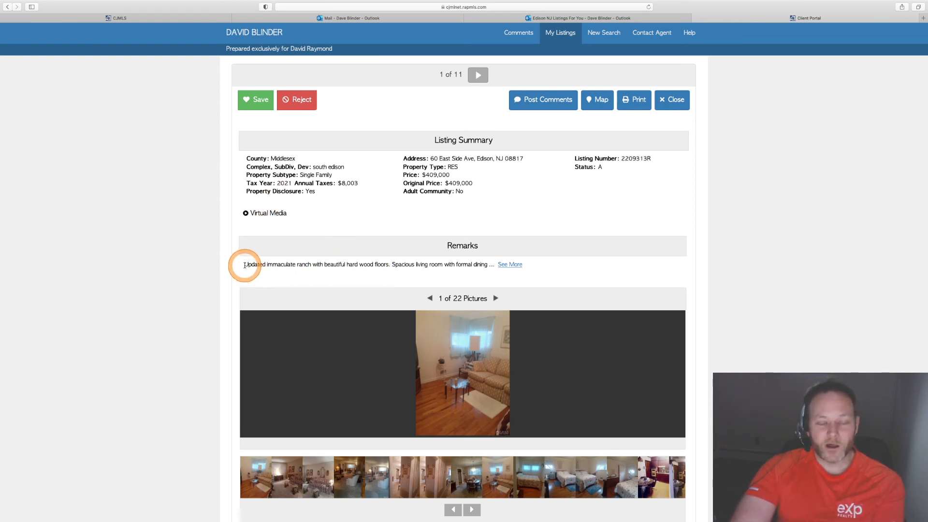
{"action": "scroll", "coordinate": [412, 271], "scroll_direction": "down", "scroll_amount": 8}
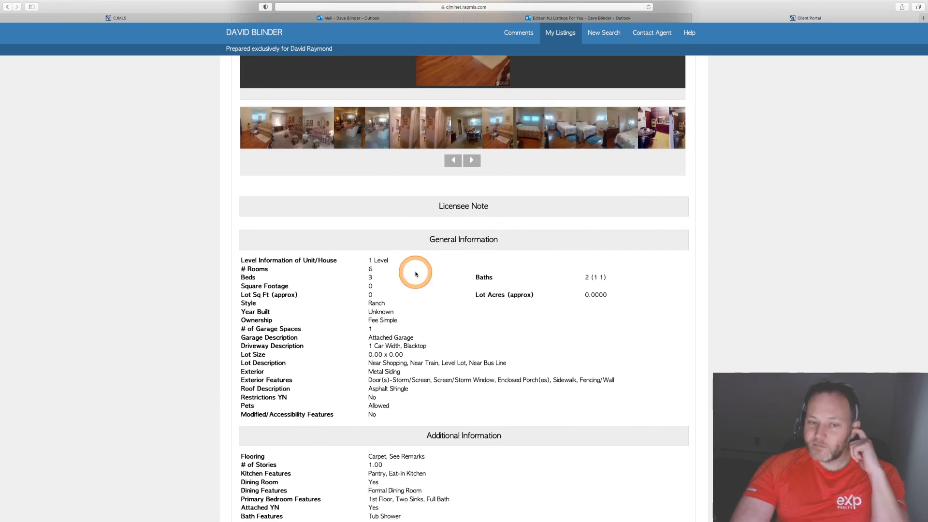
{"action": "scroll", "coordinate": [474, 300], "scroll_direction": "down", "scroll_amount": 20}
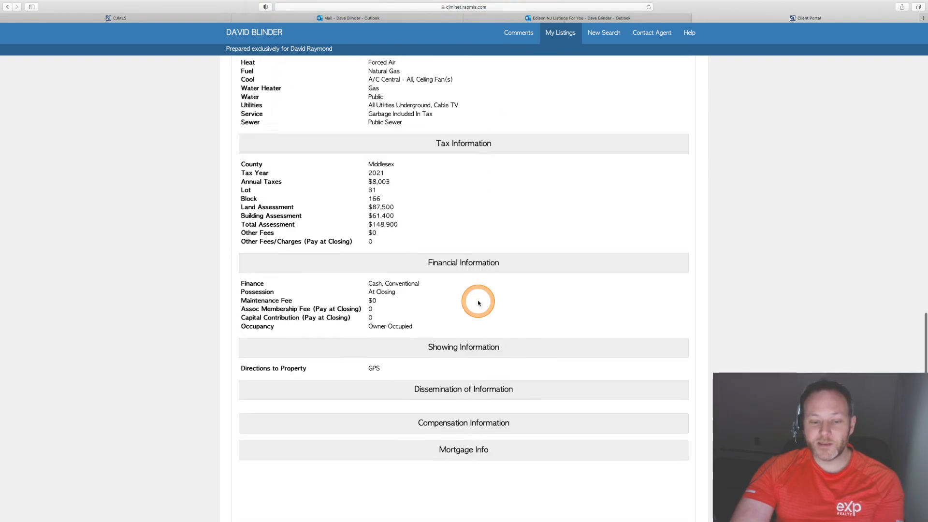
{"action": "scroll", "coordinate": [477, 303], "scroll_direction": "up", "scroll_amount": 20}
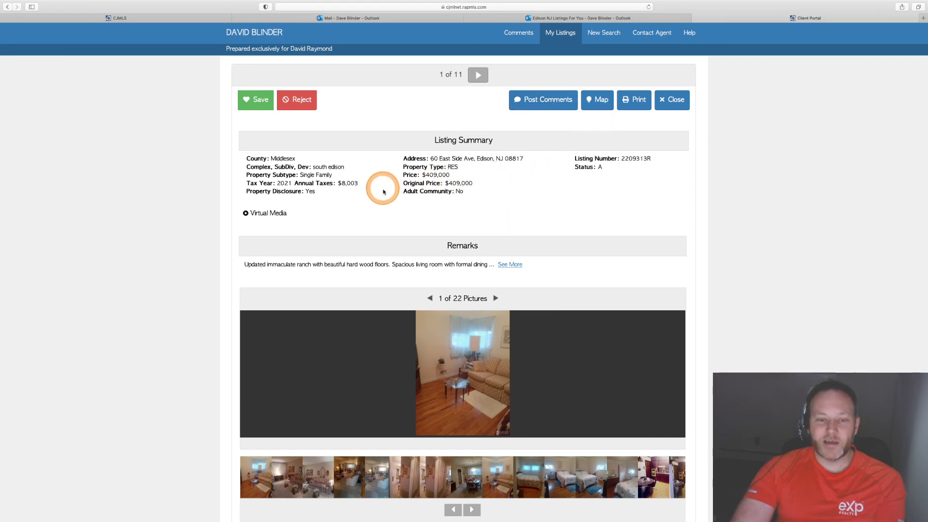
{"action": "scroll", "coordinate": [425, 218], "scroll_direction": "down", "scroll_amount": 3}
{"action": "scroll", "coordinate": [420, 224], "scroll_direction": "up", "scroll_amount": 3}
{"action": "scroll", "coordinate": [423, 218], "scroll_direction": "down", "scroll_amount": 3}
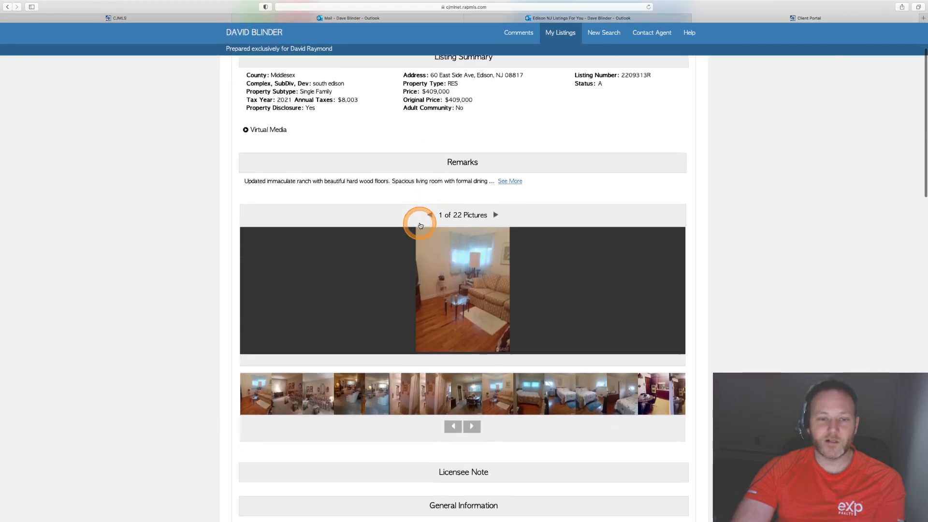
{"action": "scroll", "coordinate": [420, 219], "scroll_direction": "up", "scroll_amount": 3}
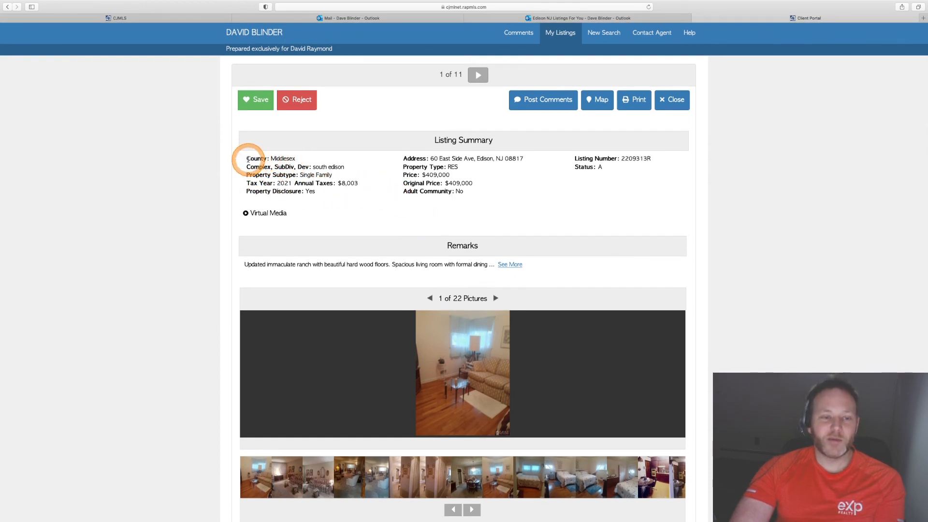
- Explore the client portal's Contact Agent page and its New Search criteria form
{"action": "left_click_drag", "start_coordinate": [247, 159], "coordinate": [297, 158]}
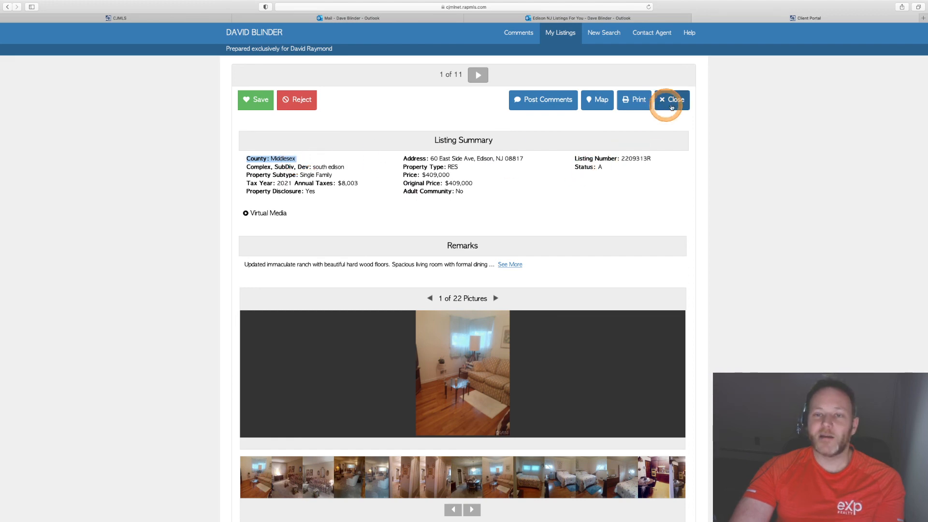
{"action": "left_click", "coordinate": [648, 33]}
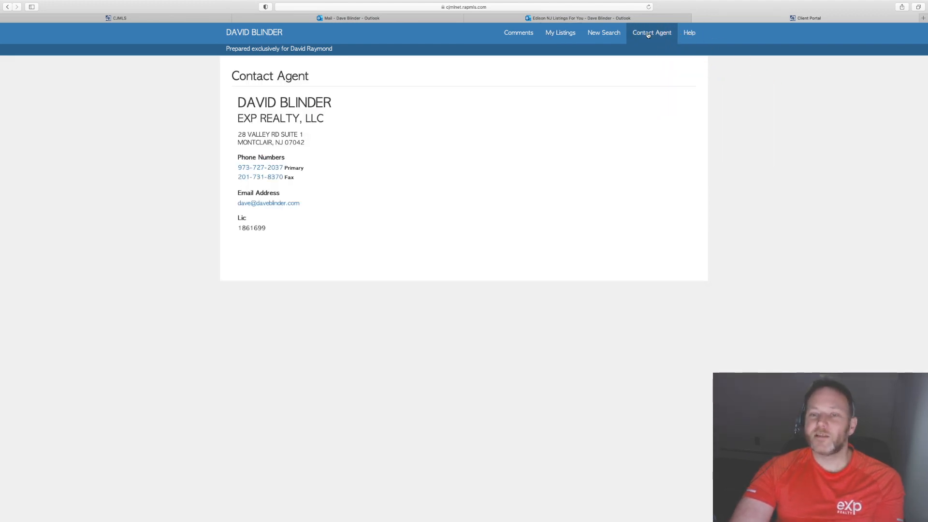
{"action": "left_click", "coordinate": [607, 36]}
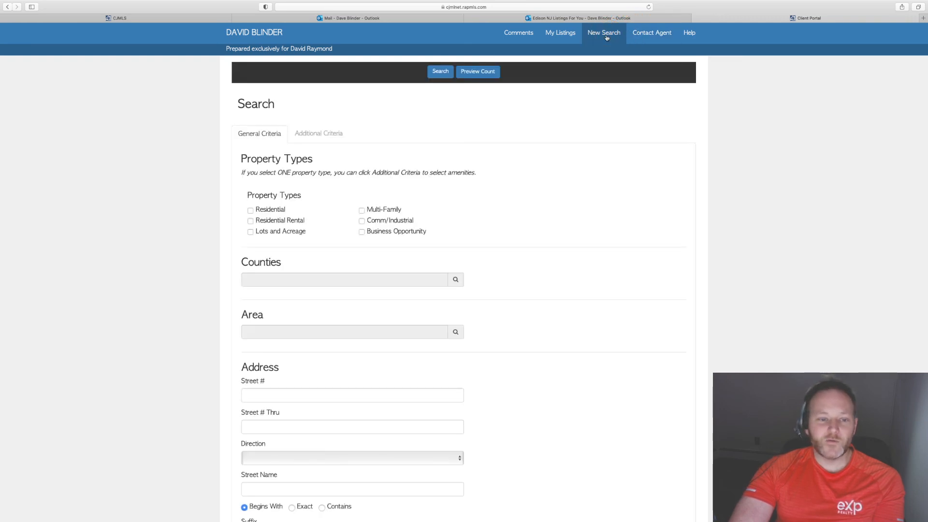
{"action": "scroll", "coordinate": [622, 134], "scroll_direction": "down", "scroll_amount": 10}
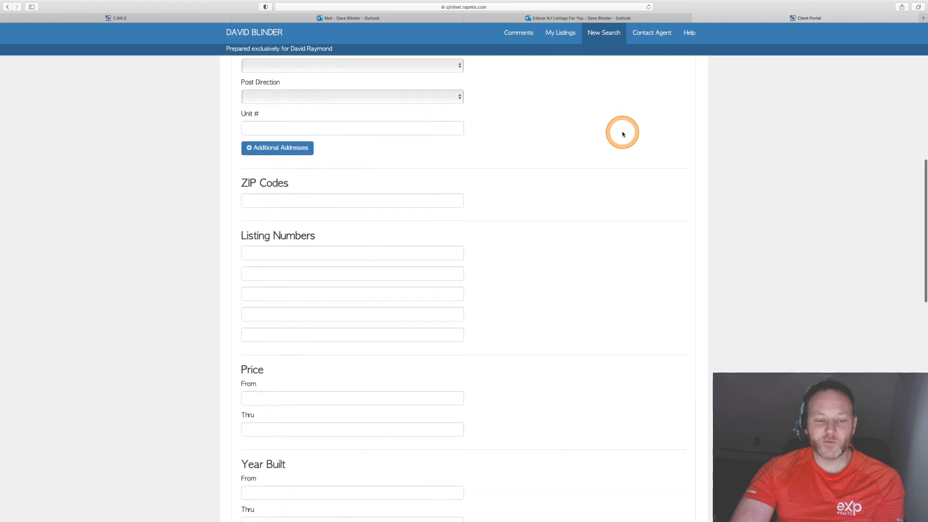
{"action": "scroll", "coordinate": [622, 134], "scroll_direction": "up", "scroll_amount": 5}
{"action": "scroll", "coordinate": [622, 135], "scroll_direction": "up", "scroll_amount": 5}
- Open the portal's Comments page, then return to My Listings and scroll through the newly matched listings
{"action": "left_click", "coordinate": [515, 34]}
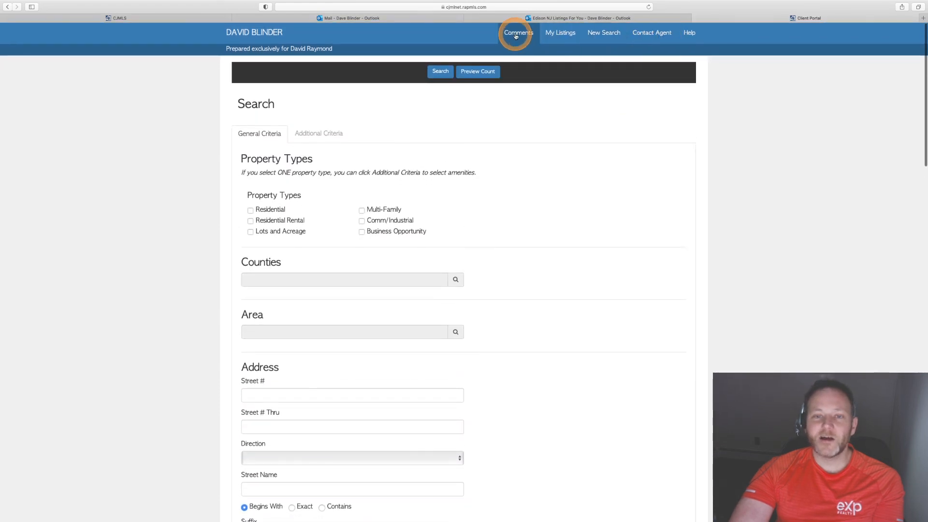
{"action": "left_click", "coordinate": [562, 35]}
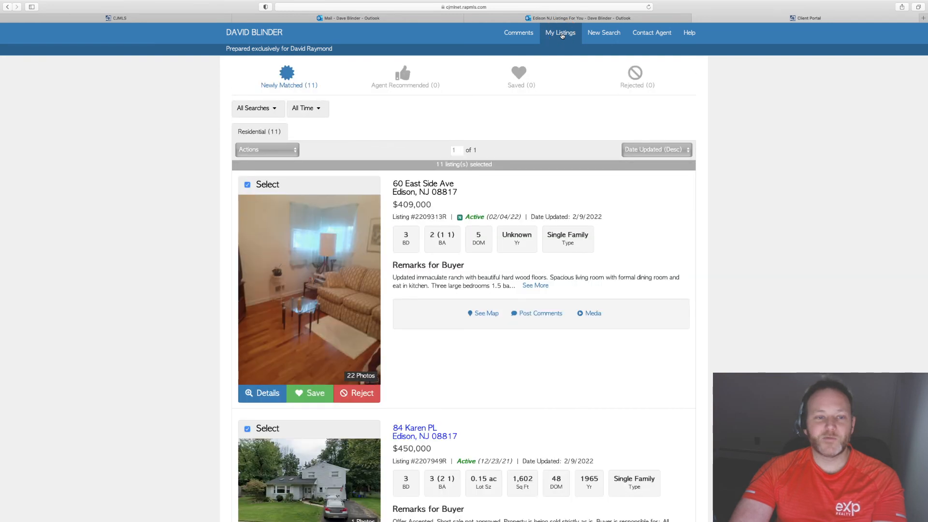
{"action": "left_click", "coordinate": [479, 243]}
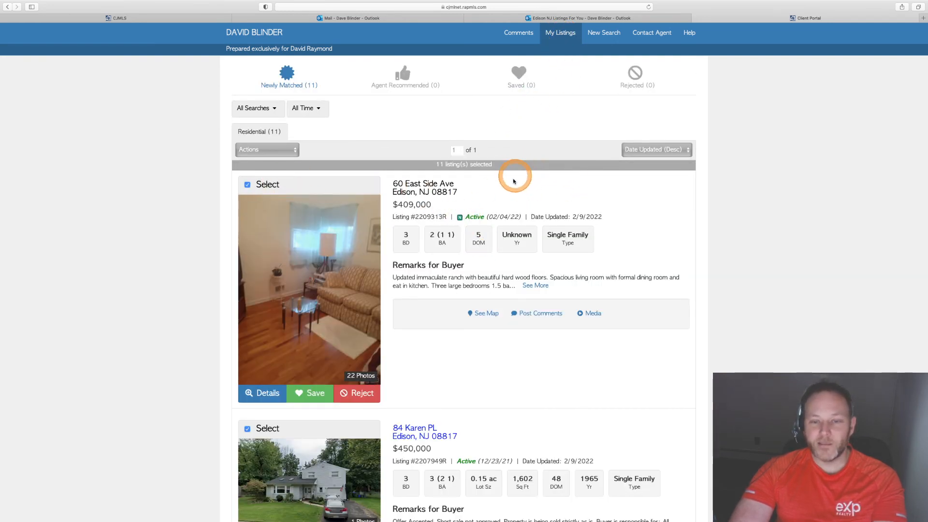
{"action": "scroll", "coordinate": [514, 181], "scroll_direction": "down", "scroll_amount": 3}
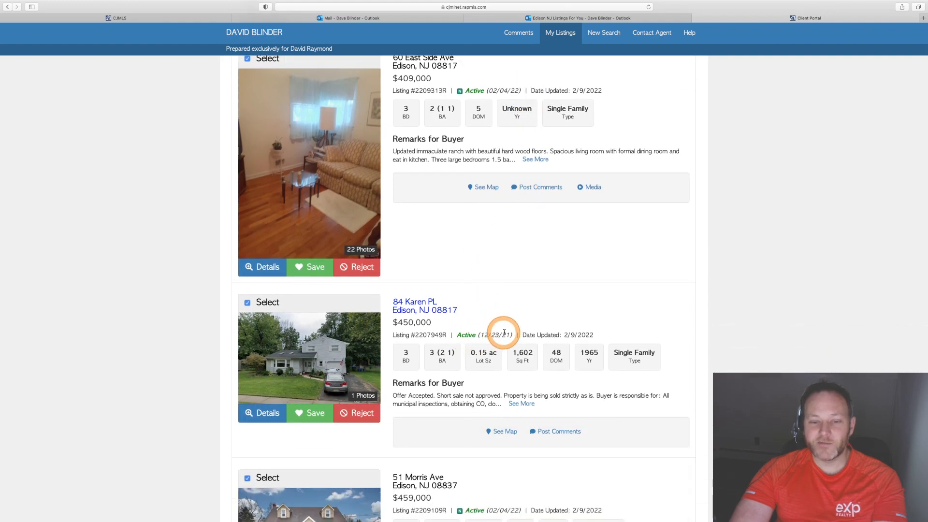
{"action": "scroll", "coordinate": [504, 332], "scroll_direction": "down", "scroll_amount": 15}
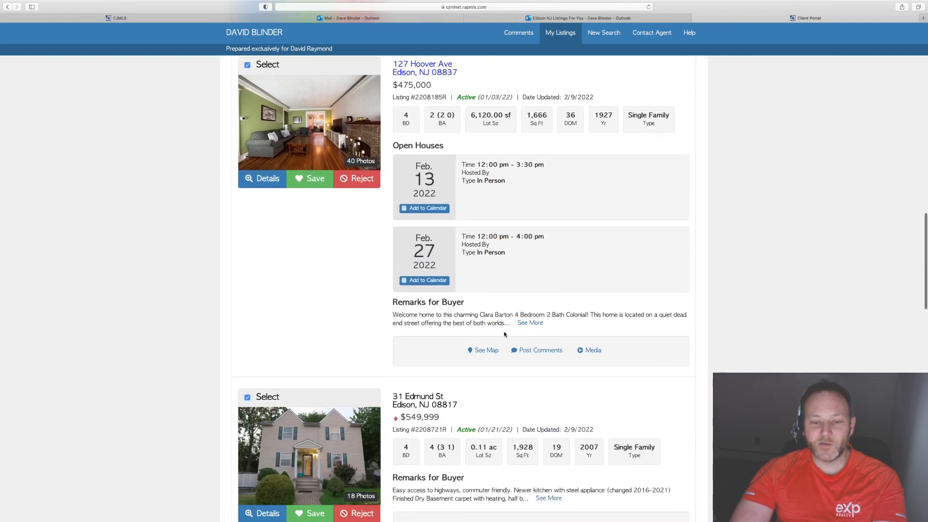
{"action": "scroll", "coordinate": [504, 333], "scroll_direction": "down", "scroll_amount": 12}
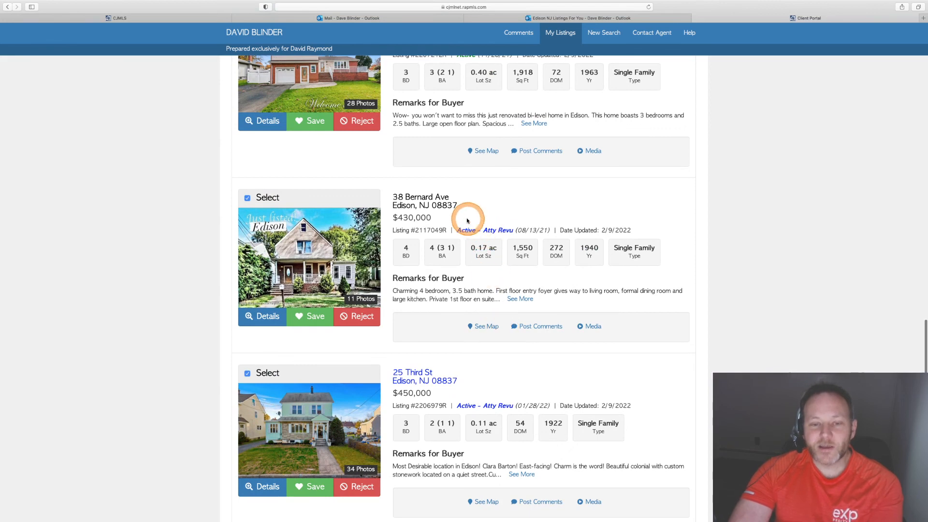
{"action": "left_click_drag", "start_coordinate": [455, 230], "coordinate": [510, 230]}
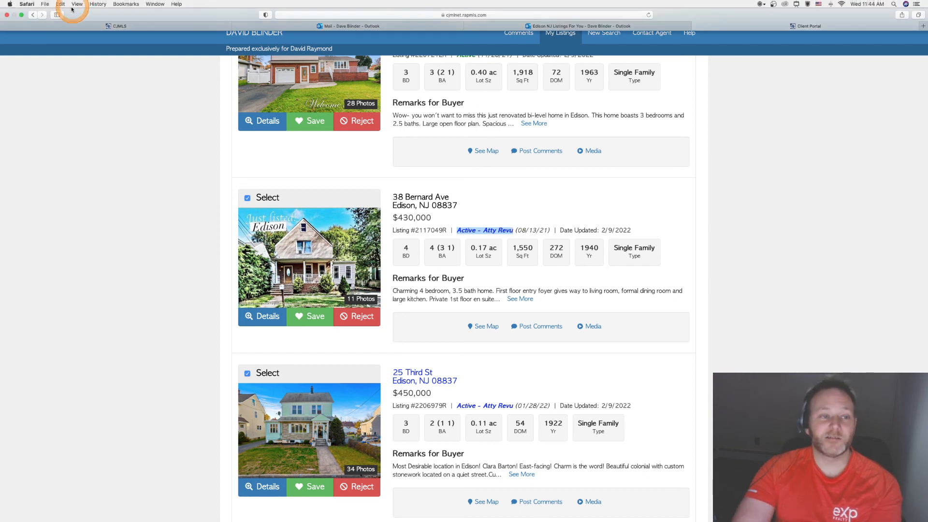
- Shrink the browser window to preview how the client portal looks on a small, mobile-sized screen
{"action": "left_click", "coordinate": [29, 18]}
{"action": "left_click", "coordinate": [22, 15]}
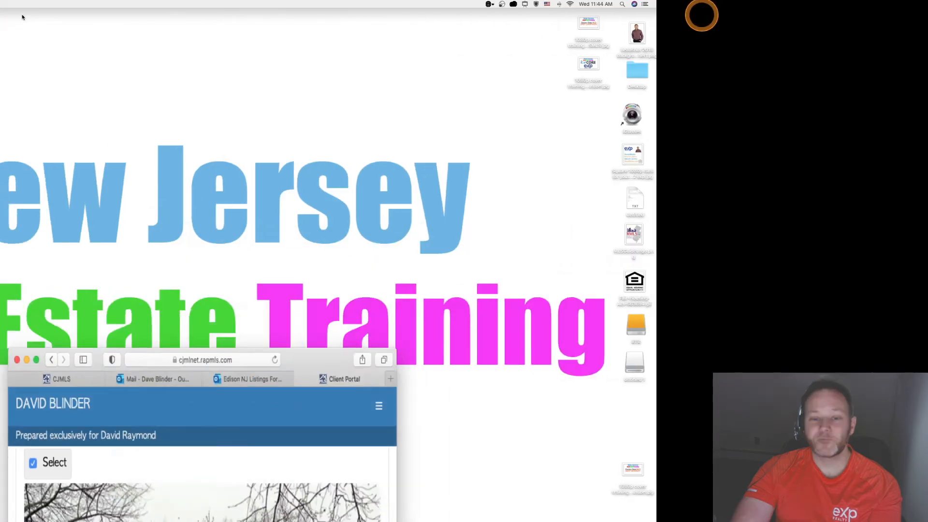